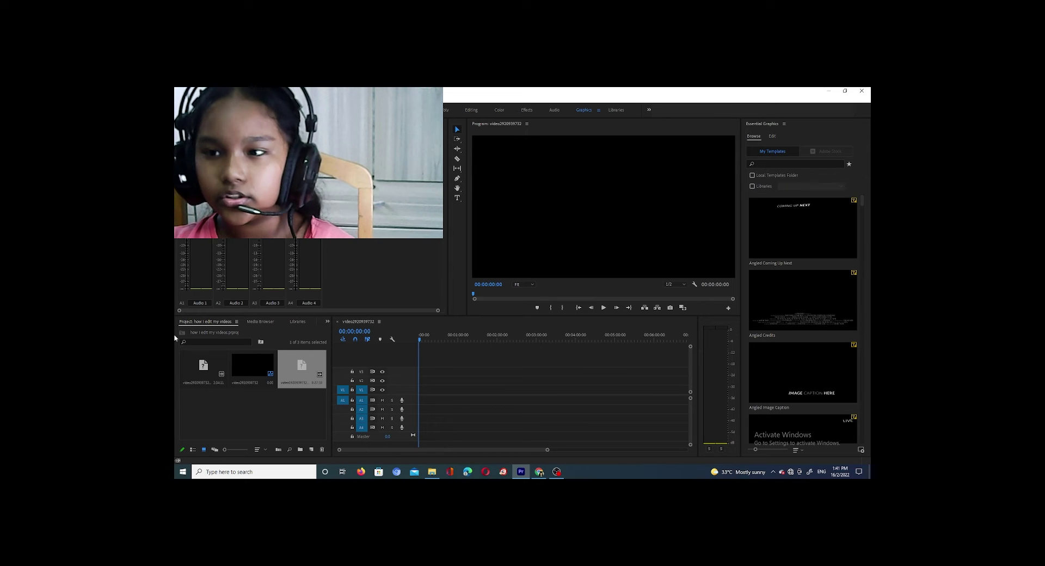
Close the Premiere Pro project, saving its changes, and minimize the browser window.
click(861, 91)
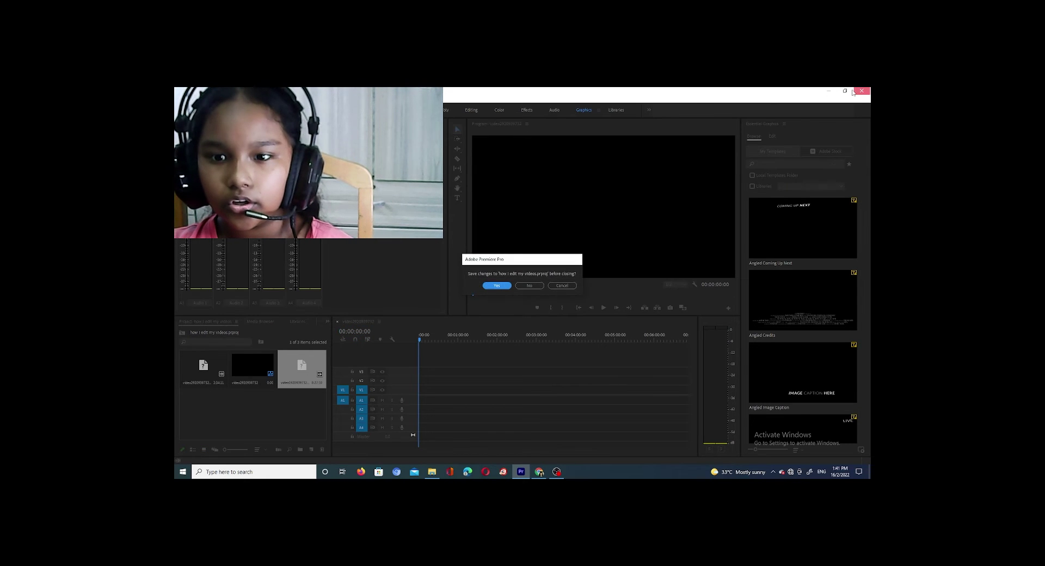
click(496, 286)
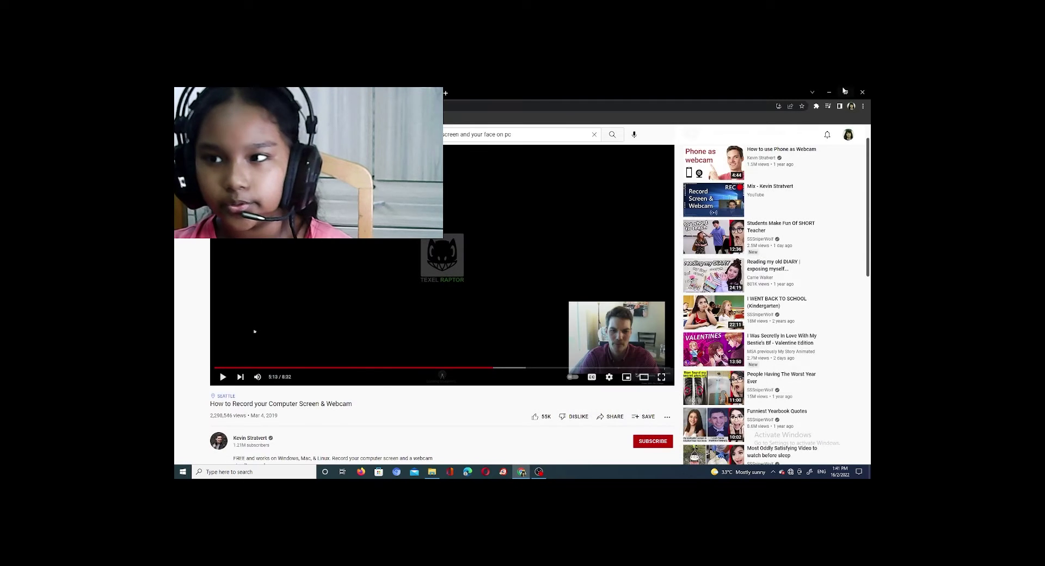
click(829, 92)
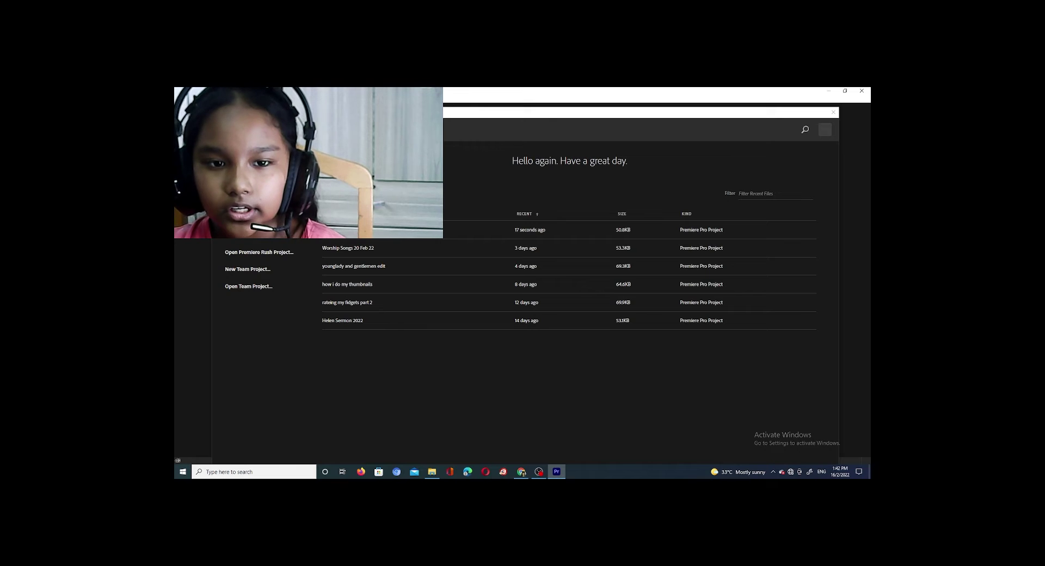
key(ctrl+alt+n)
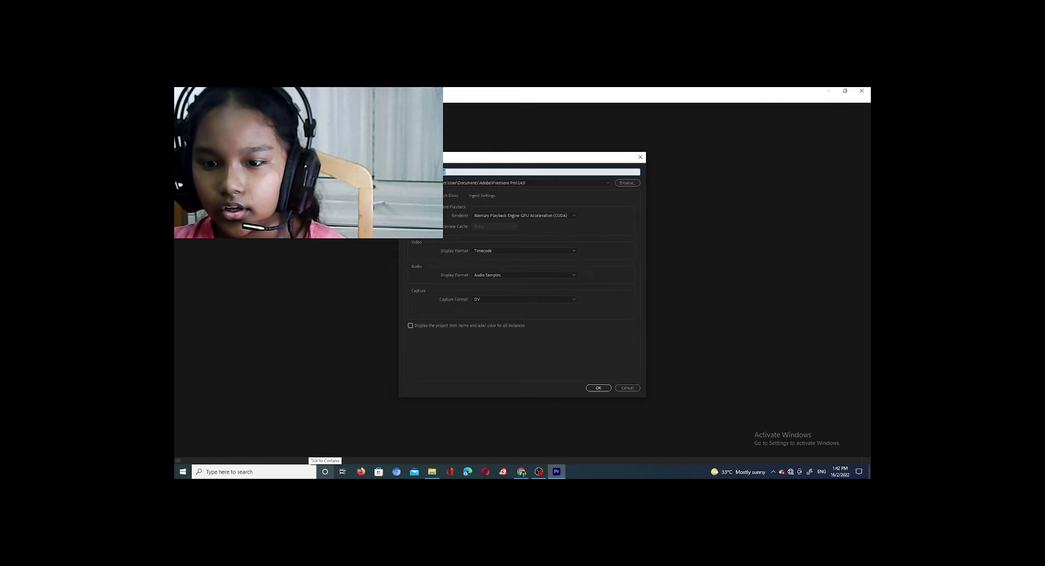
click(539, 471)
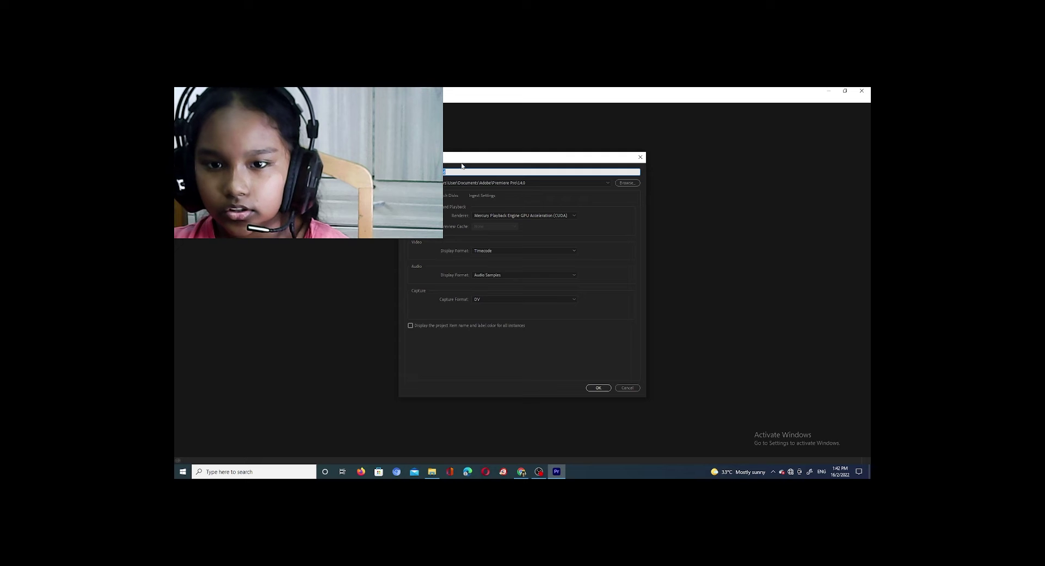
click(598, 389)
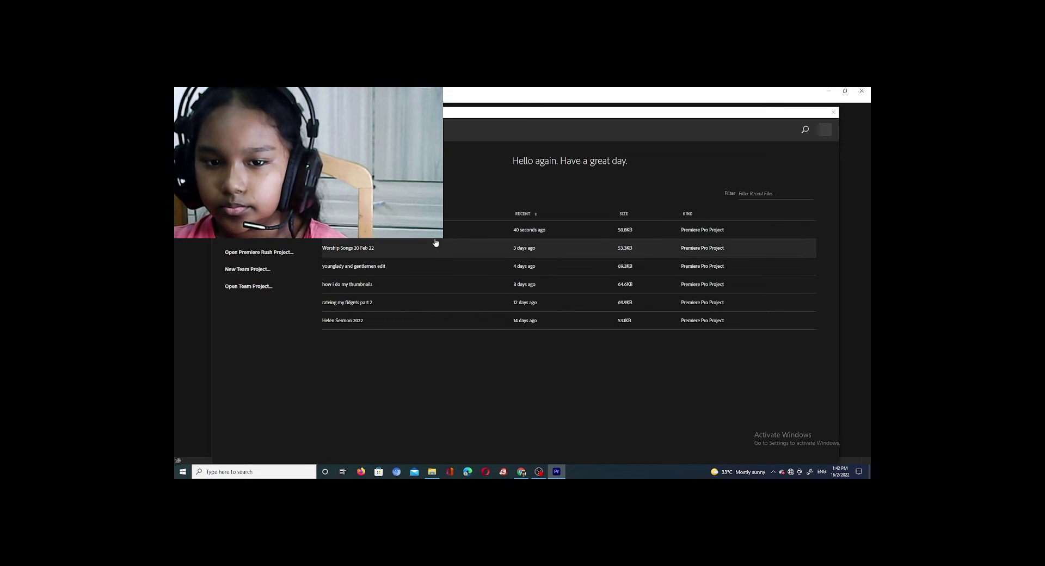
Open the recent project "how i edit my videos" and dismiss the missing-media dialog without locating the clips.
click(433, 243)
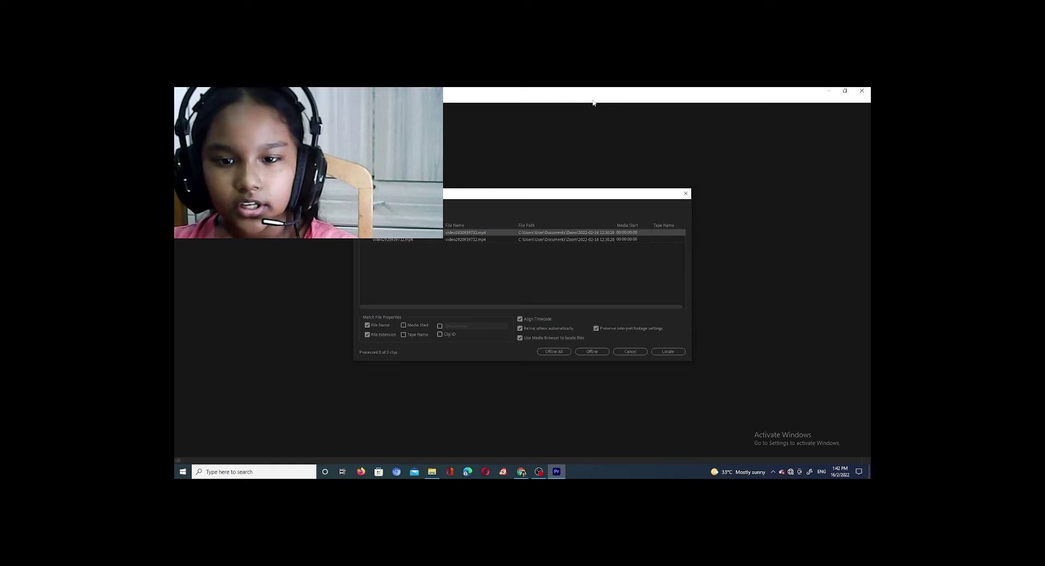
click(636, 351)
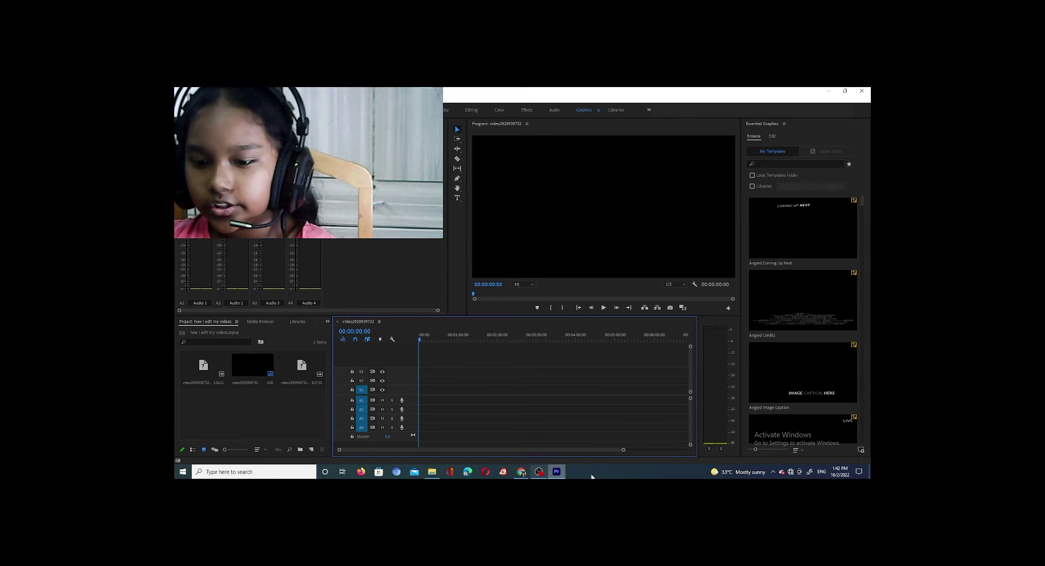
mouse_move(539, 473)
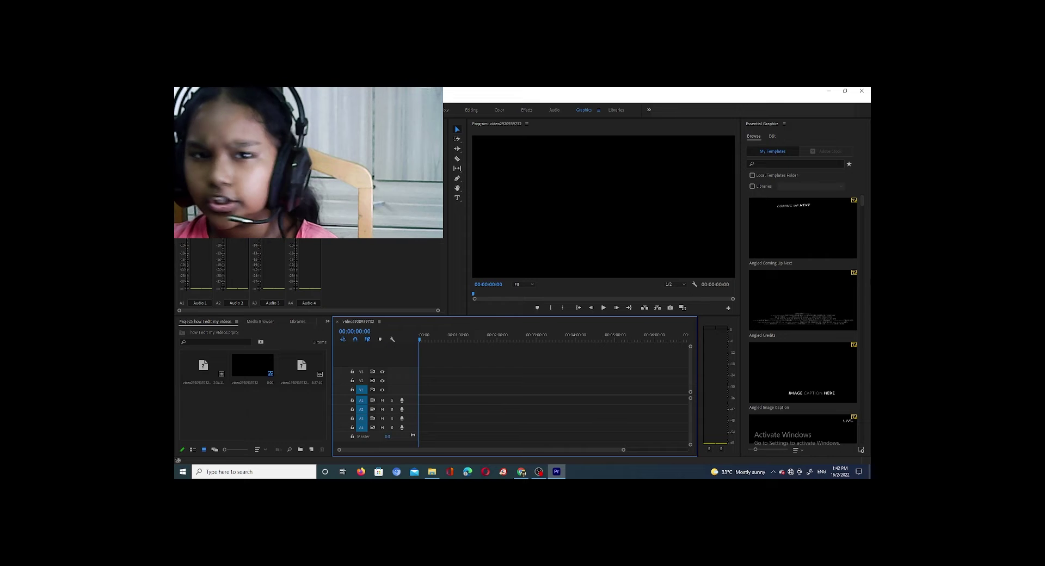
right_click(282, 409)
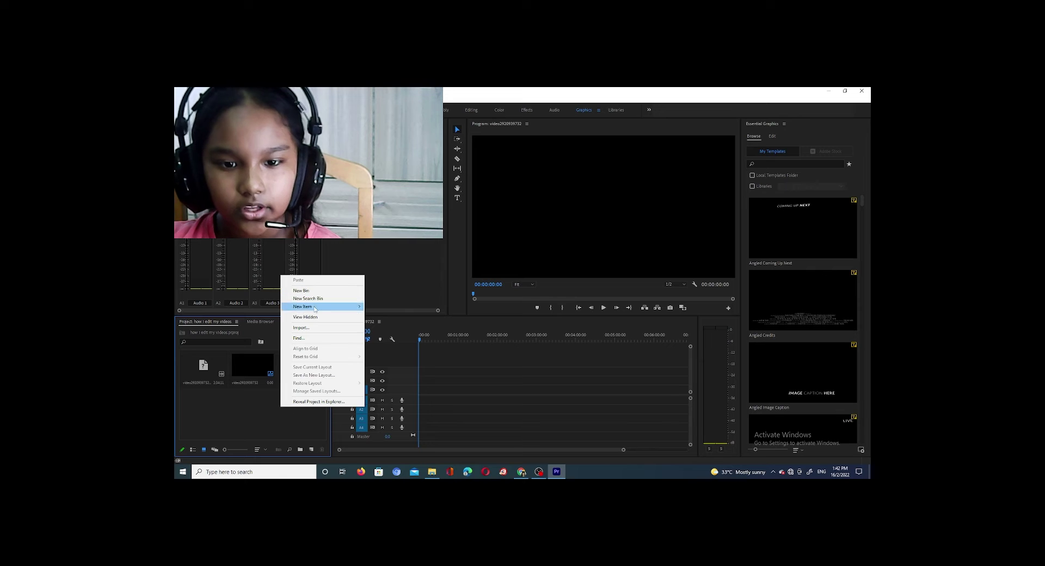
click(261, 425)
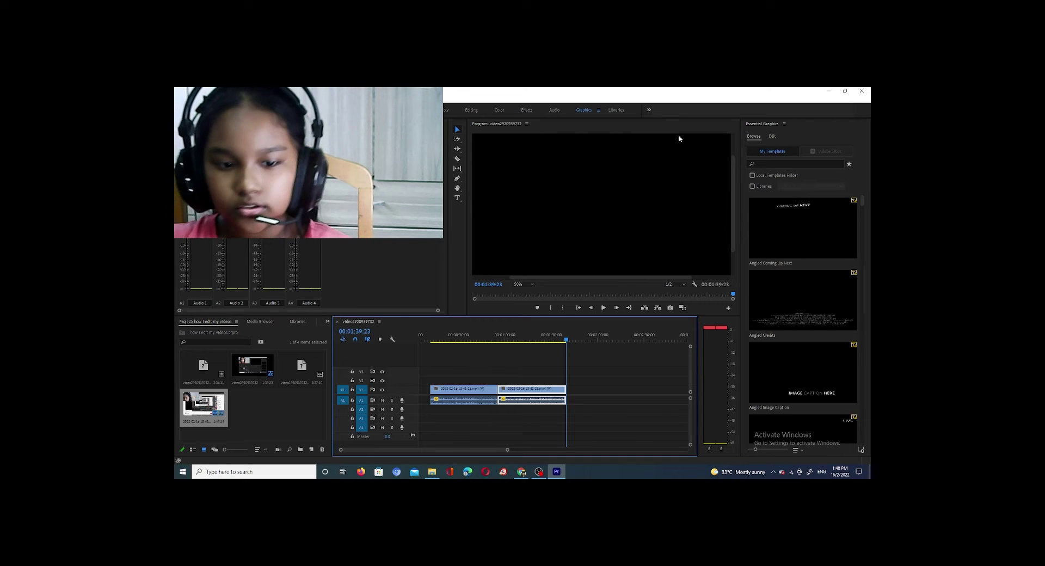
right_click(246, 389)
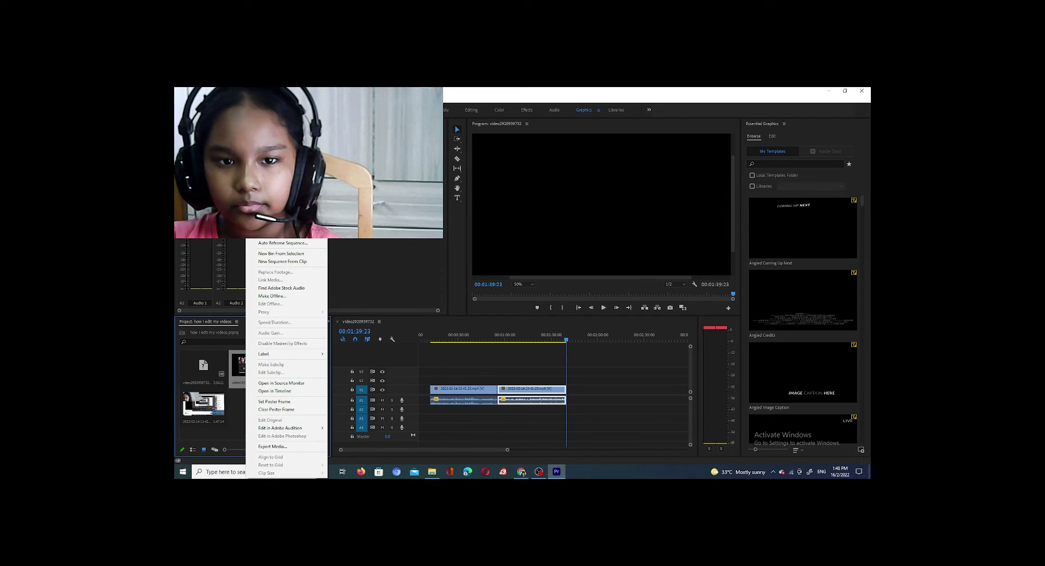
click(236, 412)
right_click(275, 426)
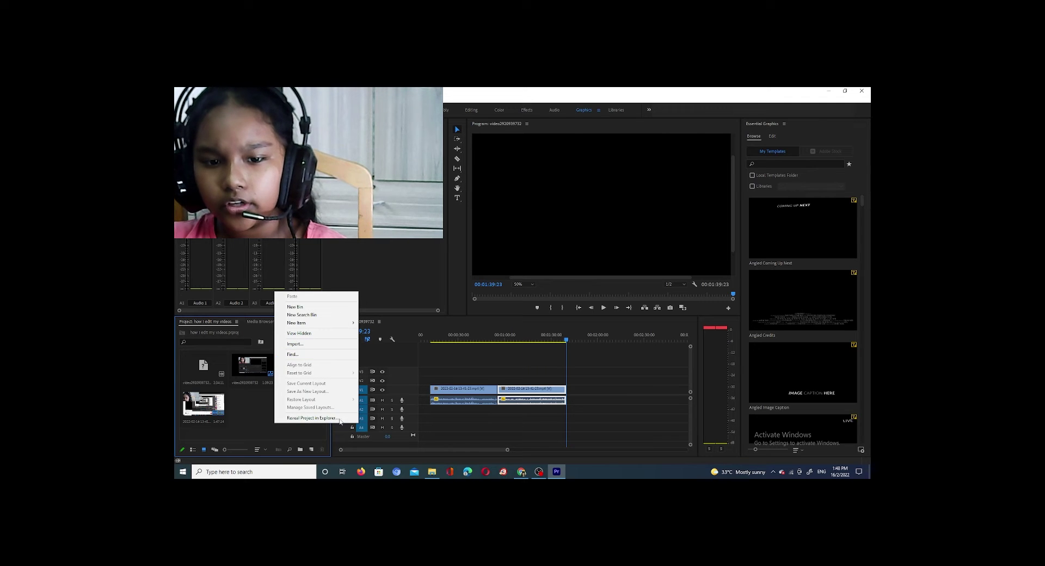
click(252, 433)
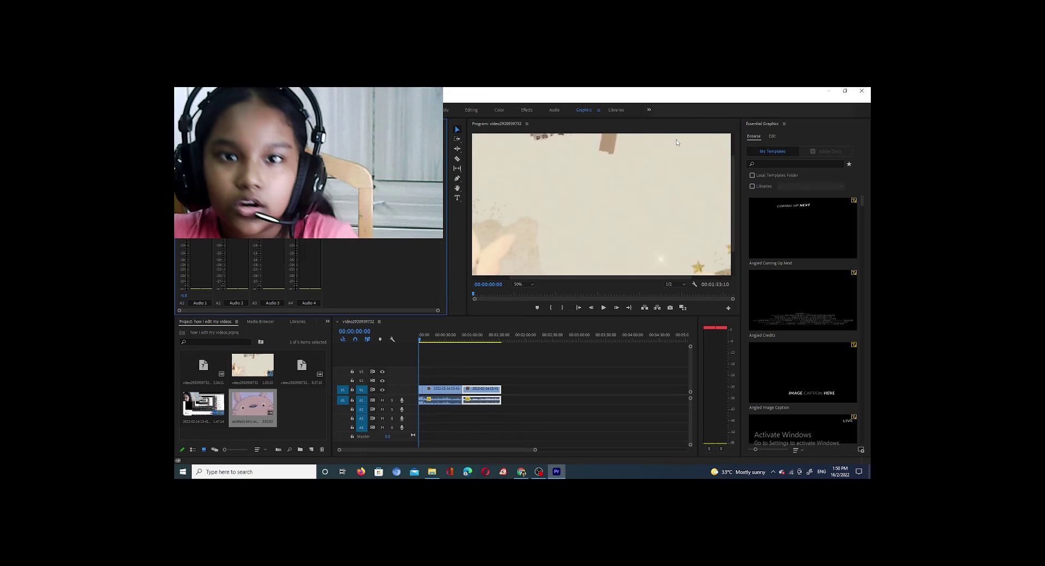
Play the sequence from its start and pause it at about 10 seconds.
key(space)
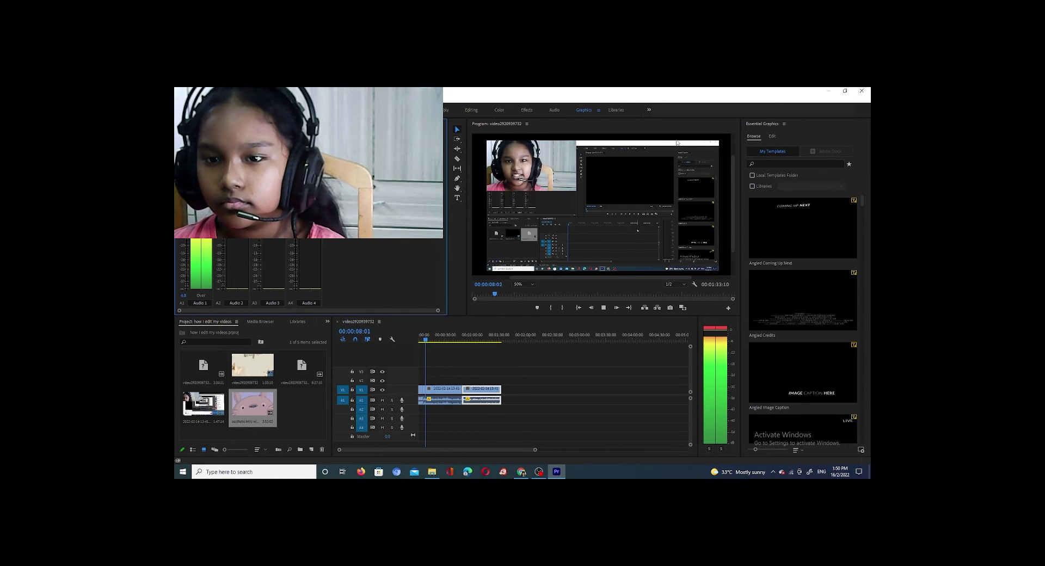
key(space)
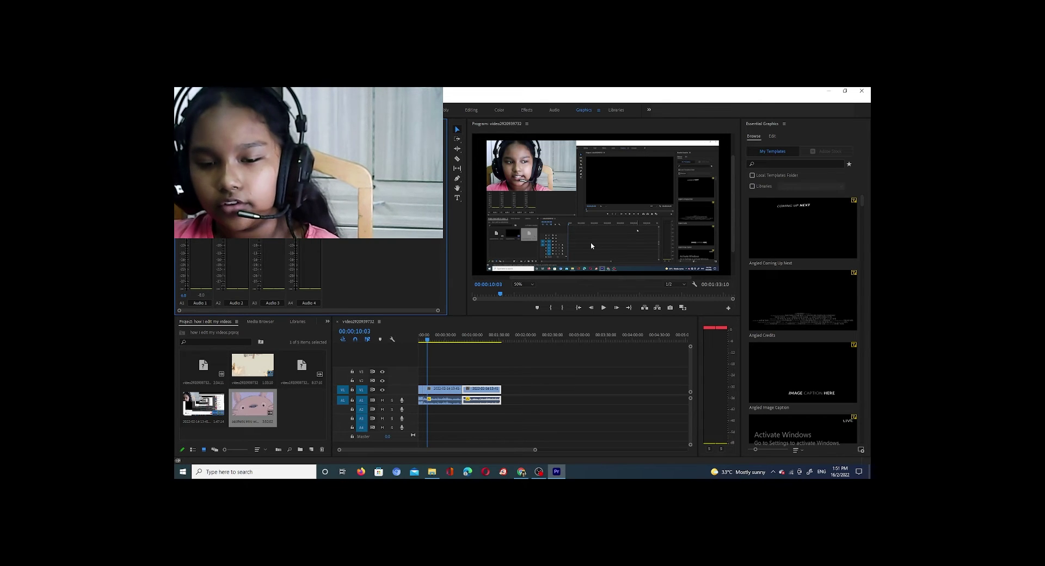
Import another screen recording from the Videos folder and append it after the two existing clips on track V1.
right_click(305, 408)
click(327, 327)
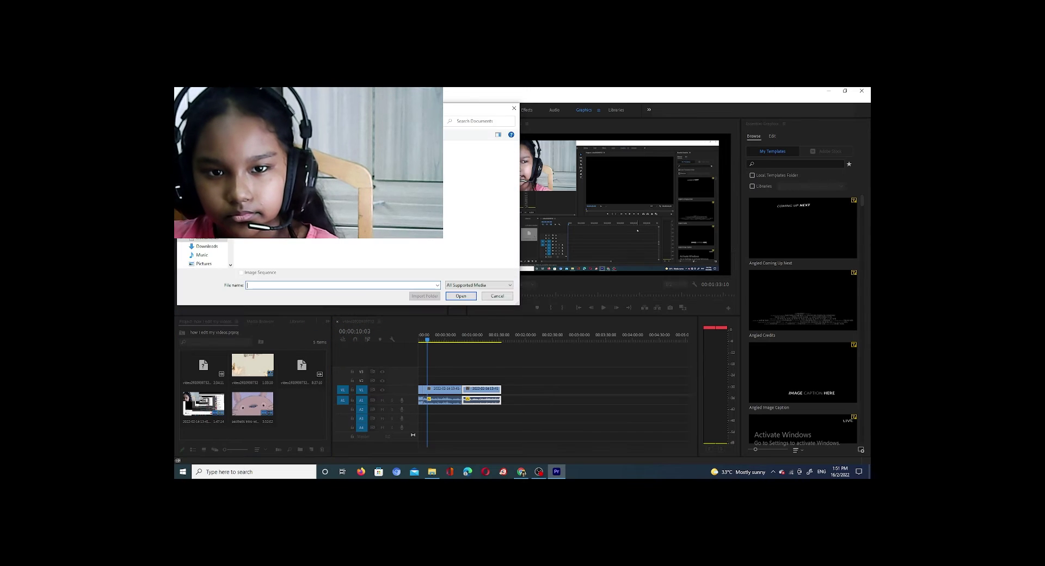
click(210, 258)
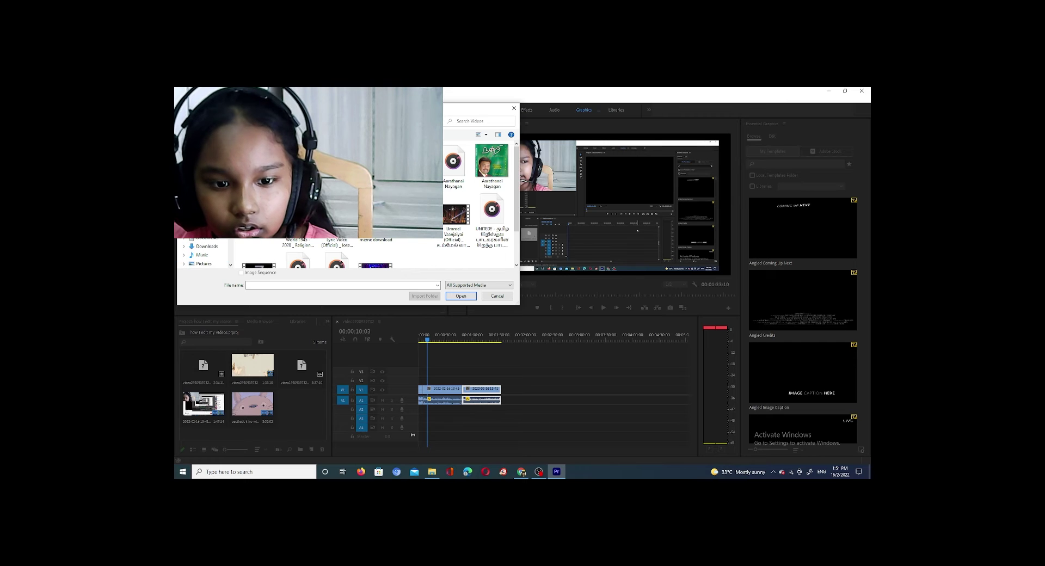
key(Return)
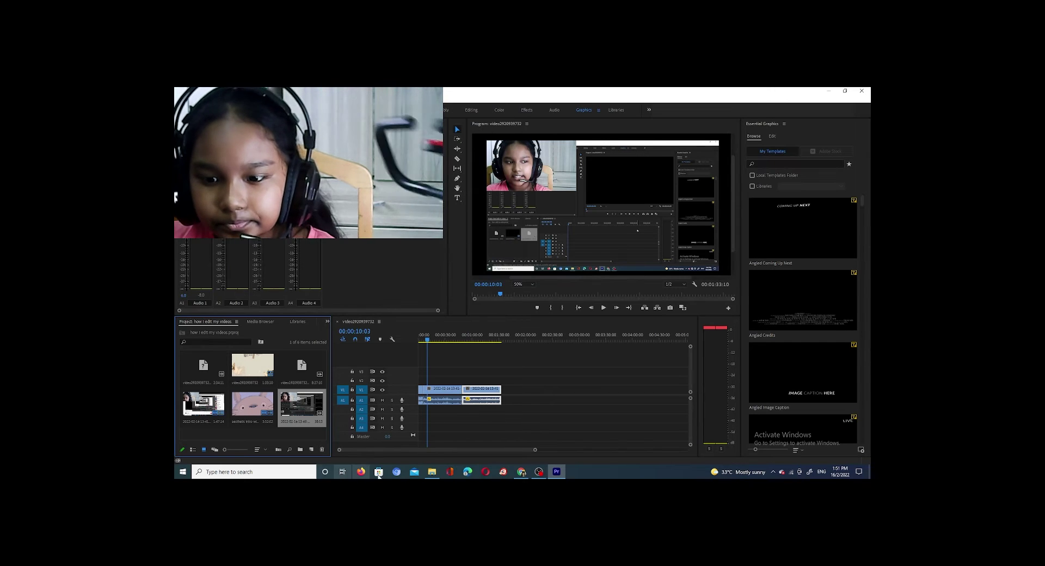
drag(298, 405, 505, 396)
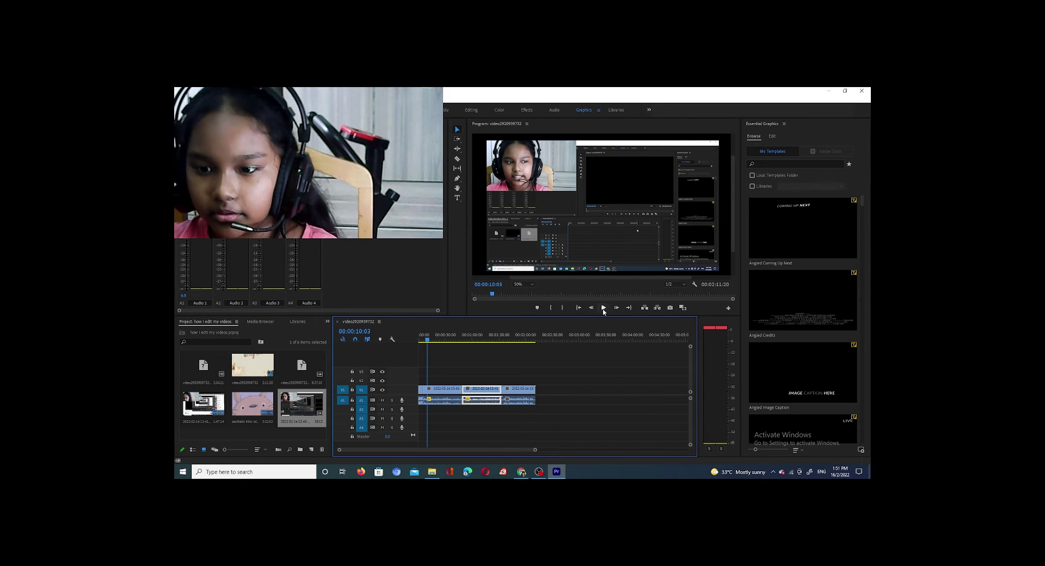
Preview the start of the third clip and split it at 00:01:36:00 with the Razor tool.
click(603, 308)
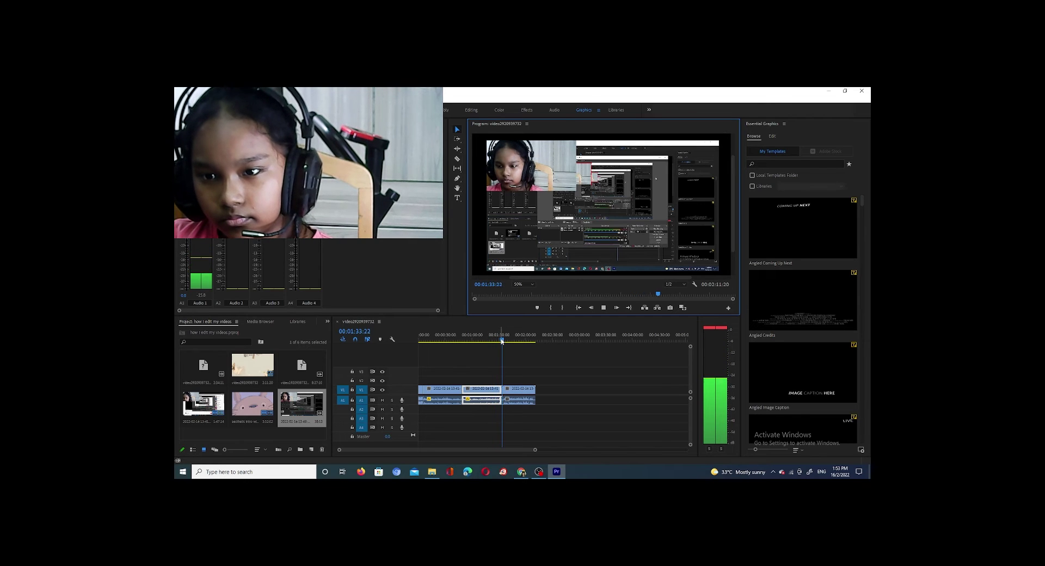
click(603, 307)
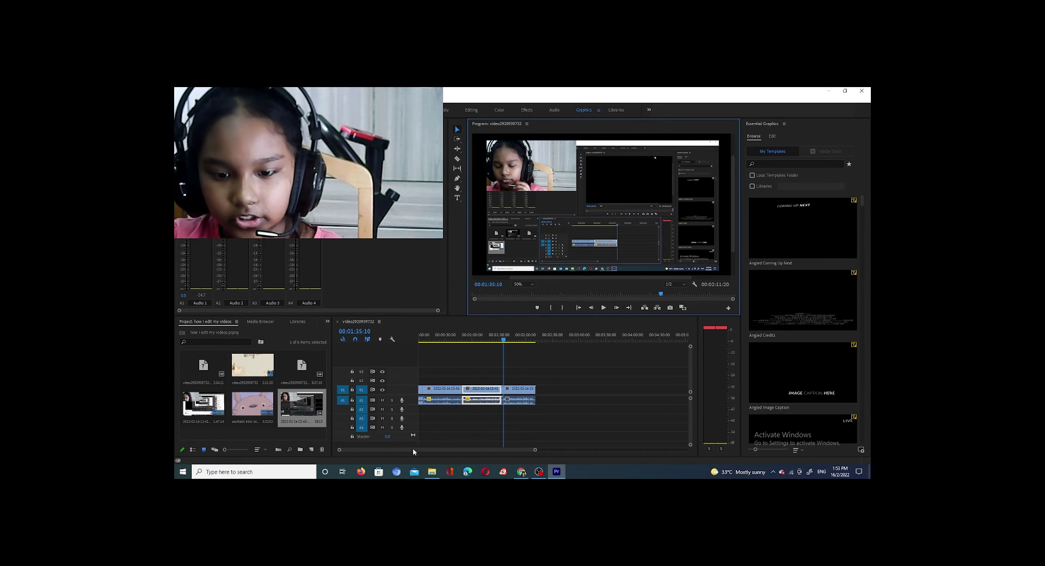
drag(535, 449, 459, 452)
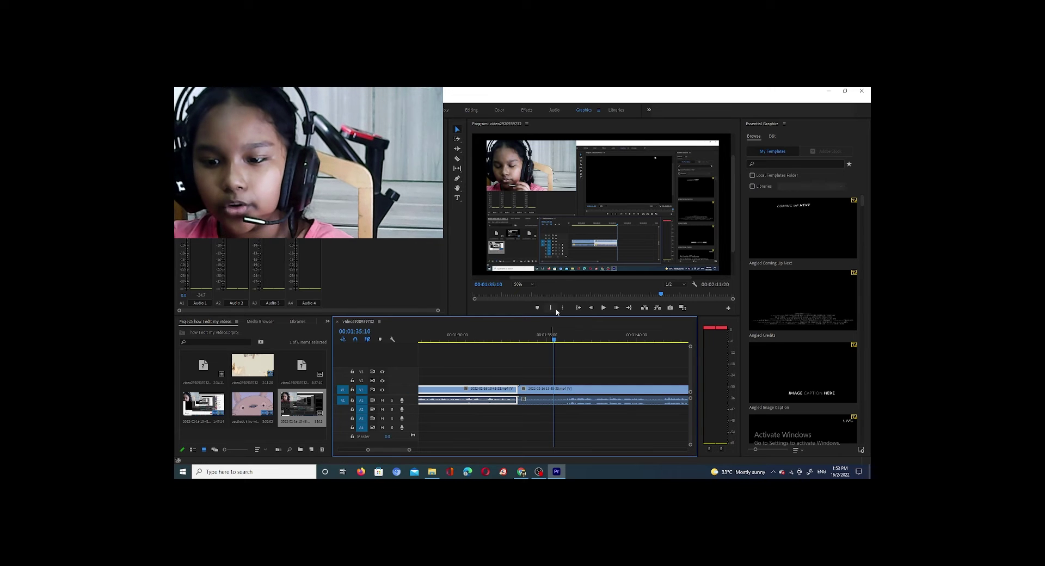
drag(555, 338, 556, 340)
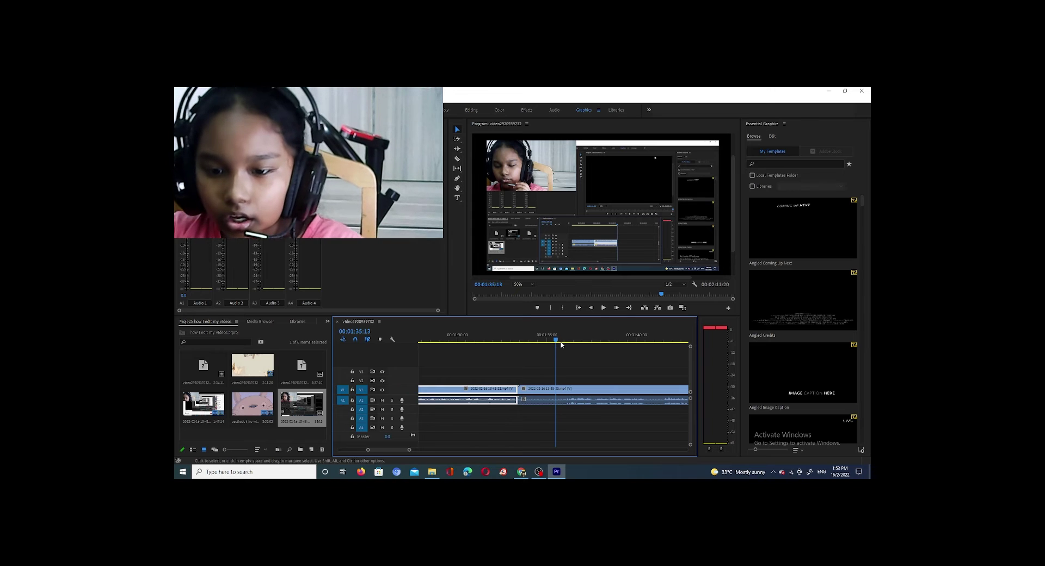
mouse_move(556, 342)
mouse_down()
mouse_move(576, 343)
mouse_move(566, 350)
mouse_up()
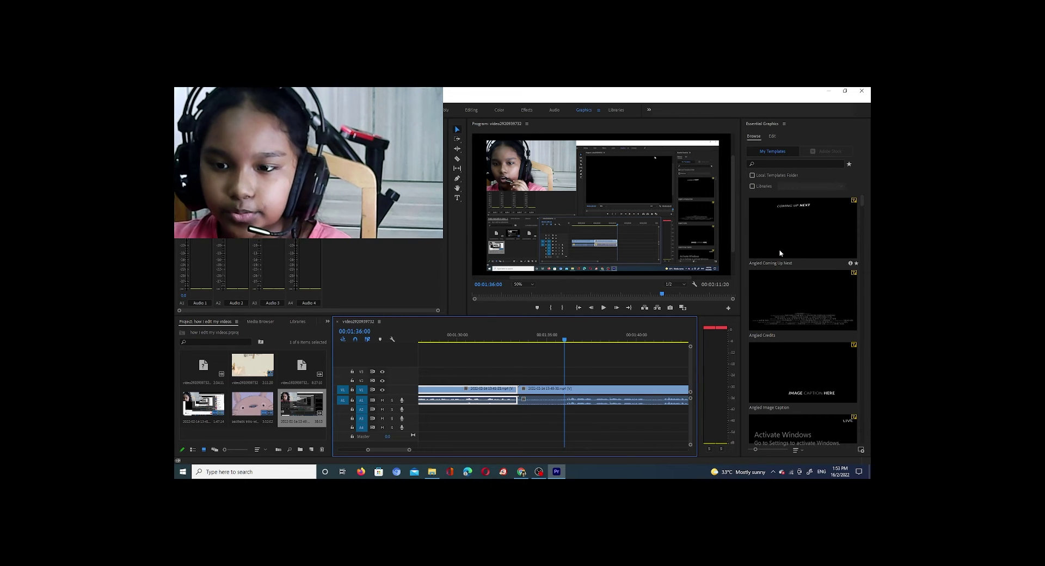
click(458, 158)
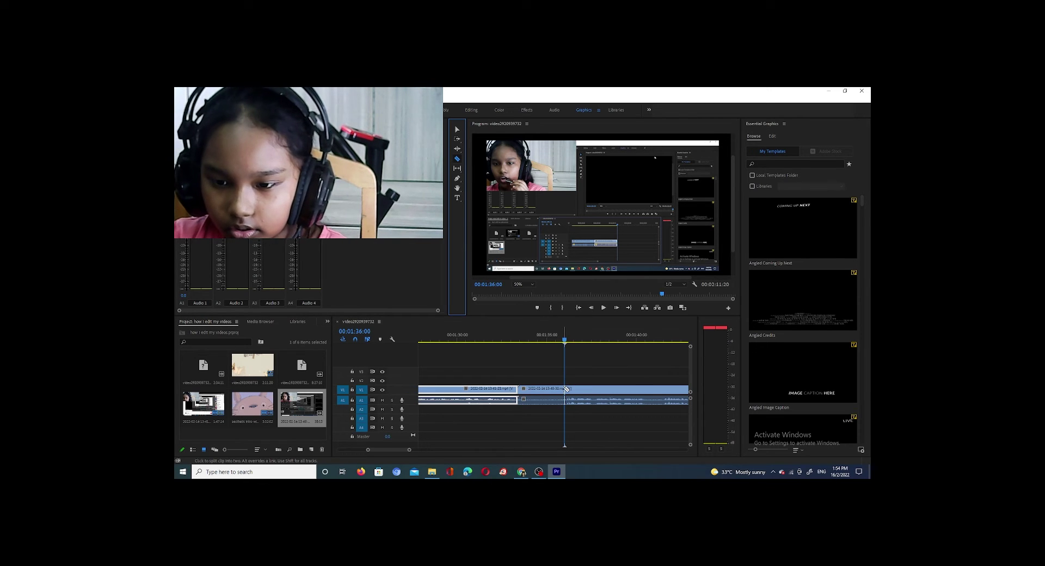
click(566, 389)
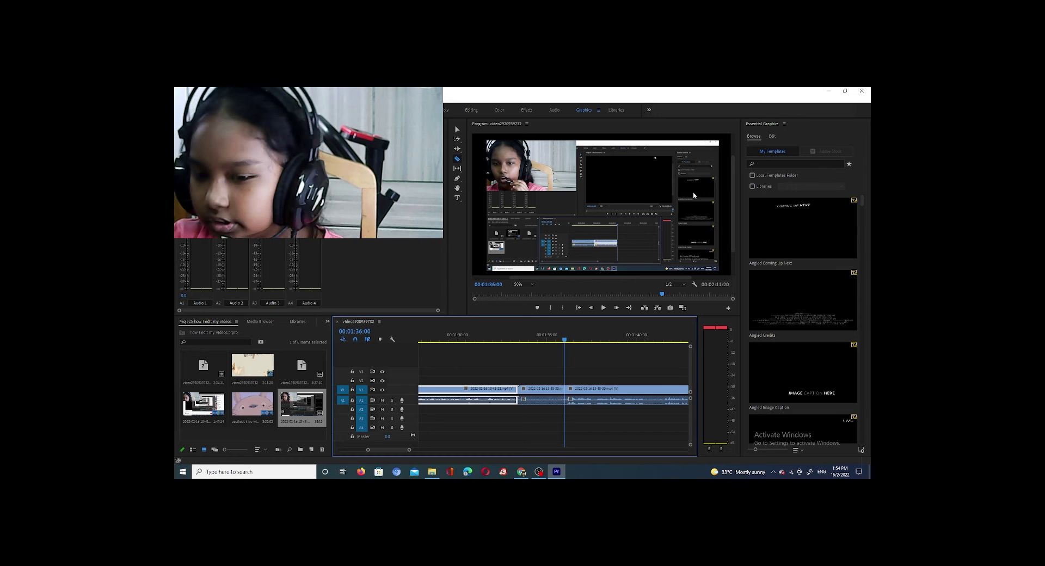
Trim away the short segment before the 00:01:36:00 cut and move the remaining clip back to close the gap.
click(458, 129)
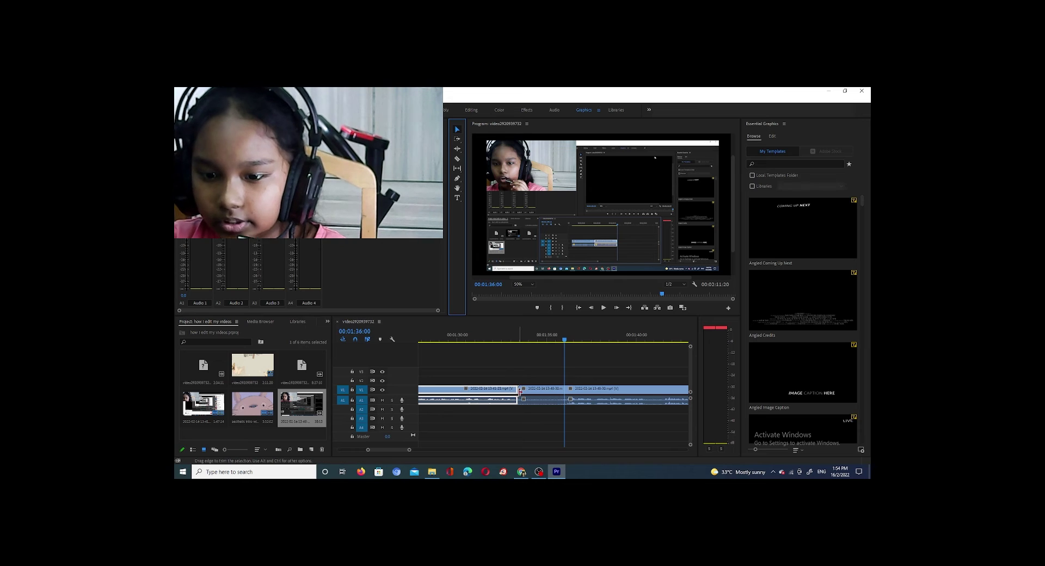
click(540, 390)
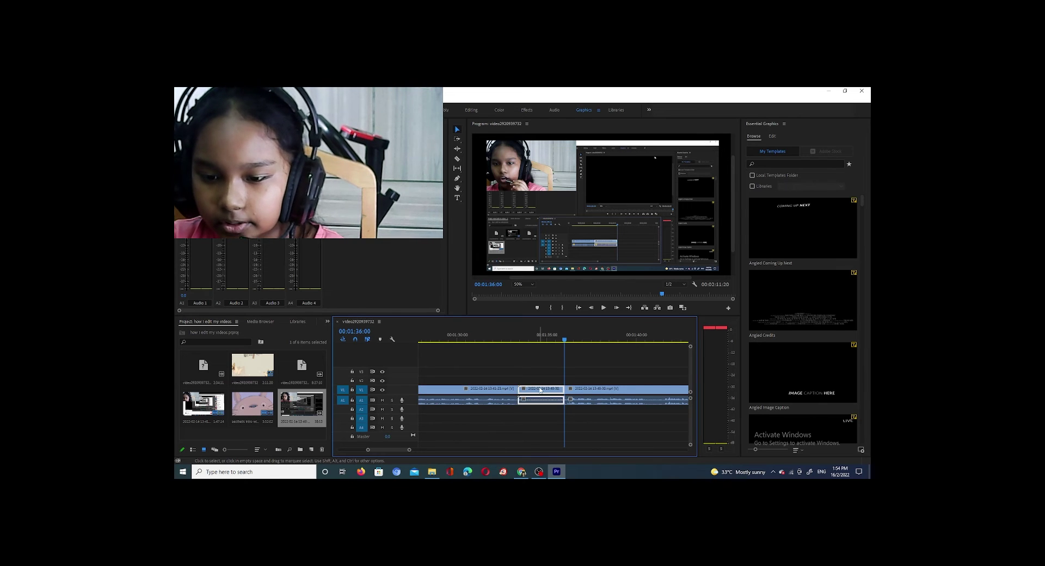
right_click(540, 390)
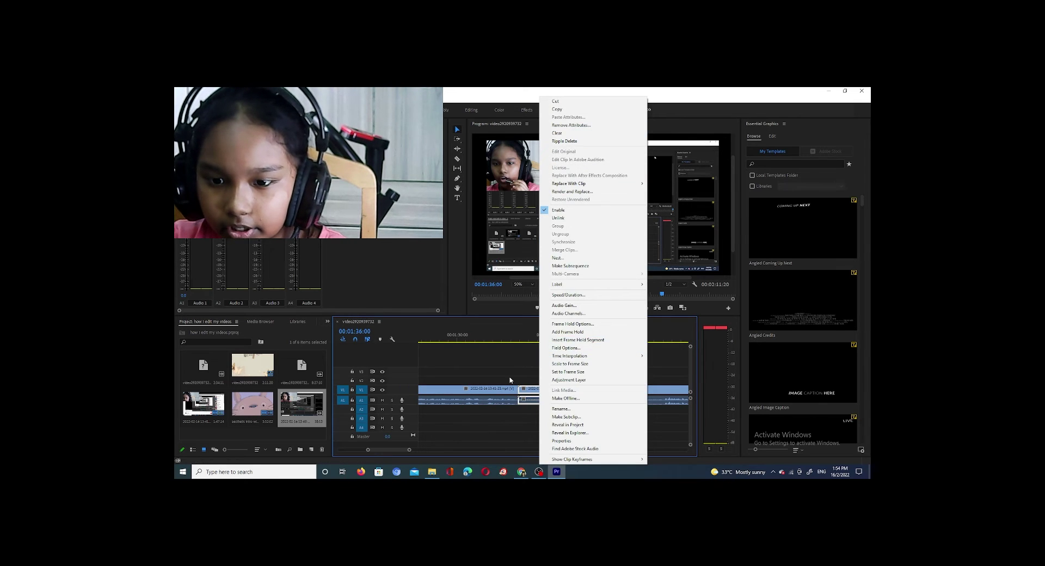
click(512, 444)
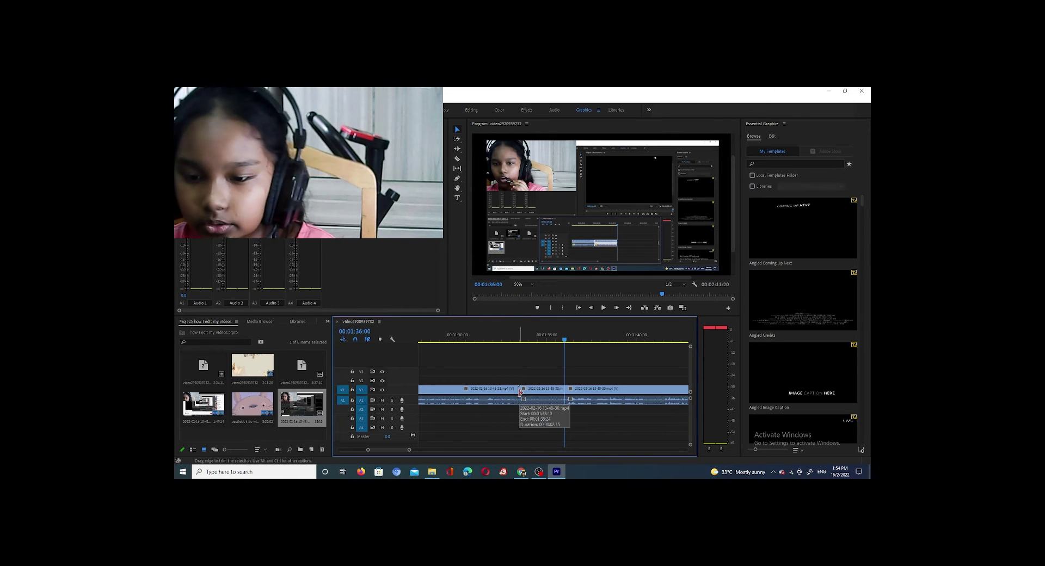
drag(519, 392, 567, 394)
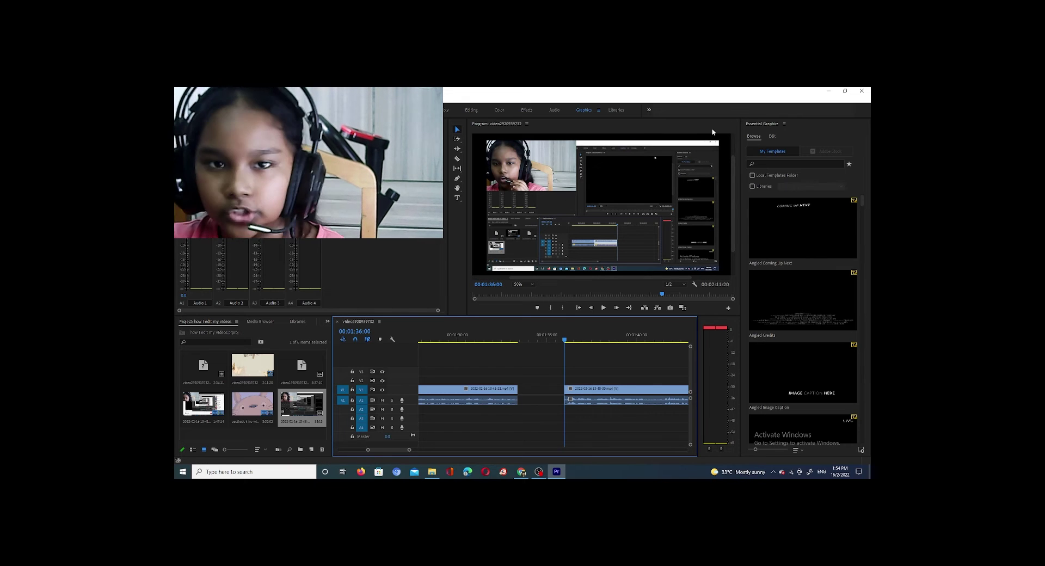
drag(580, 401, 564, 393)
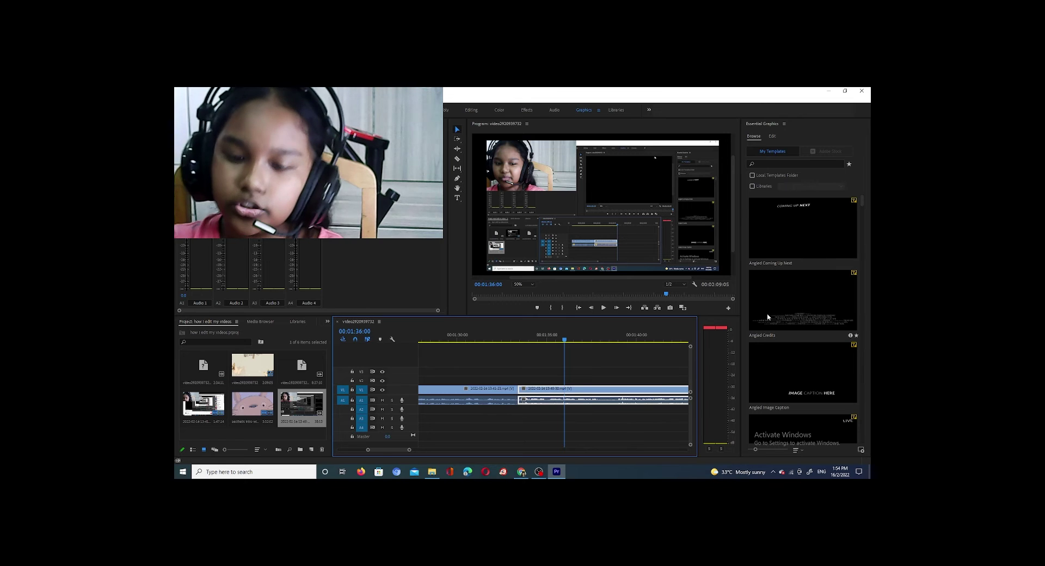
Play back the sequence from just before the join to check the edit, pausing near its end.
drag(565, 341, 511, 340)
click(603, 308)
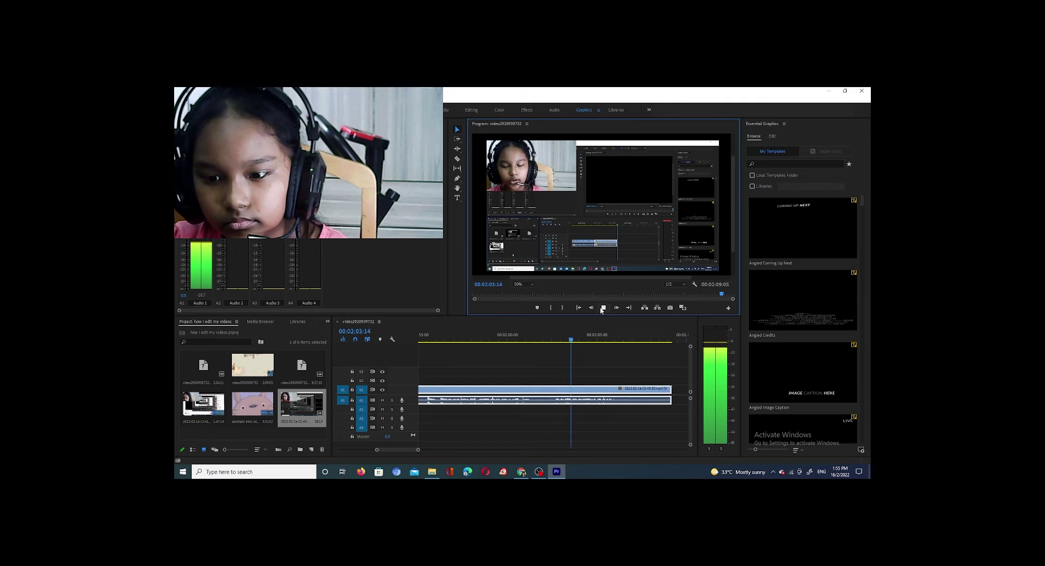
click(602, 308)
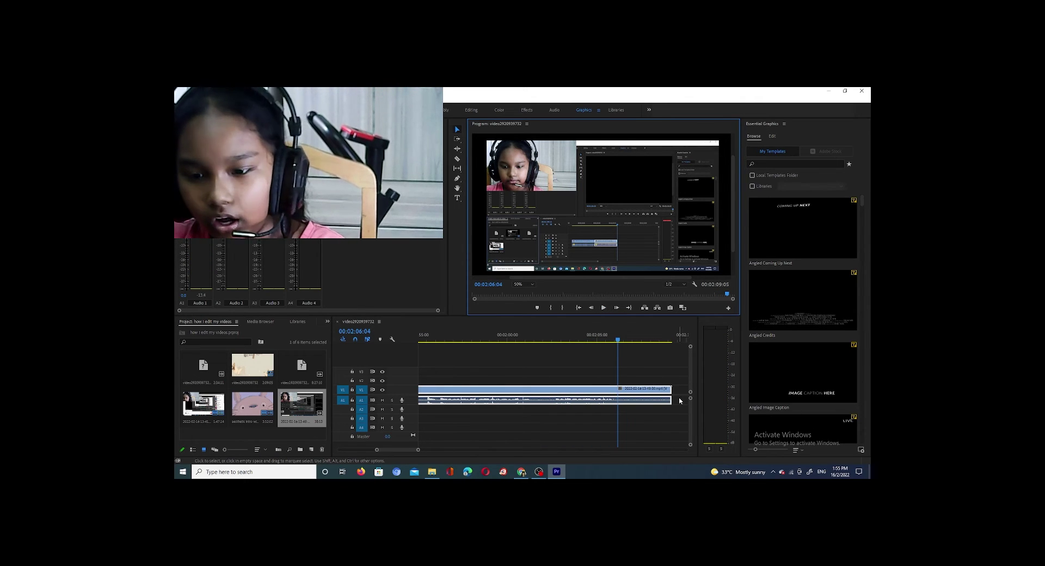
Split the last clip on track V1 at 00:02:01:08 and again at 00:02:02:17 with the Razor tool.
drag(617, 340, 536, 351)
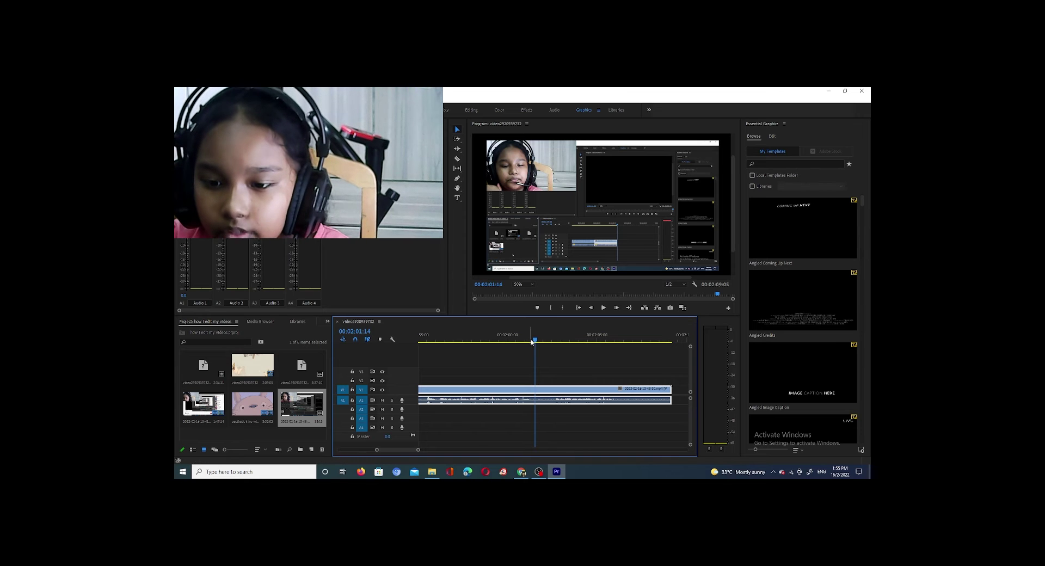
drag(535, 343, 530, 348)
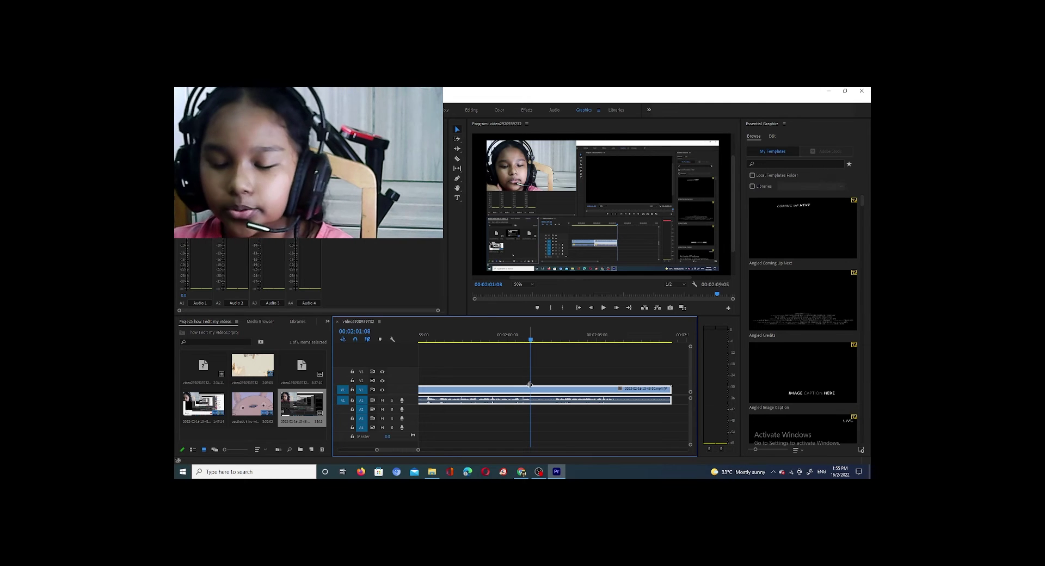
click(457, 159)
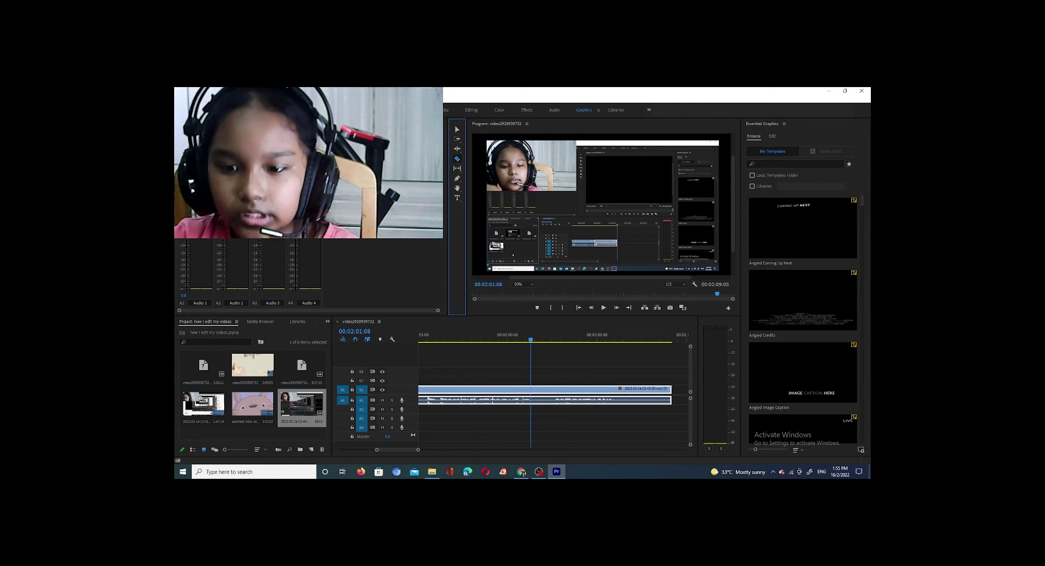
click(531, 390)
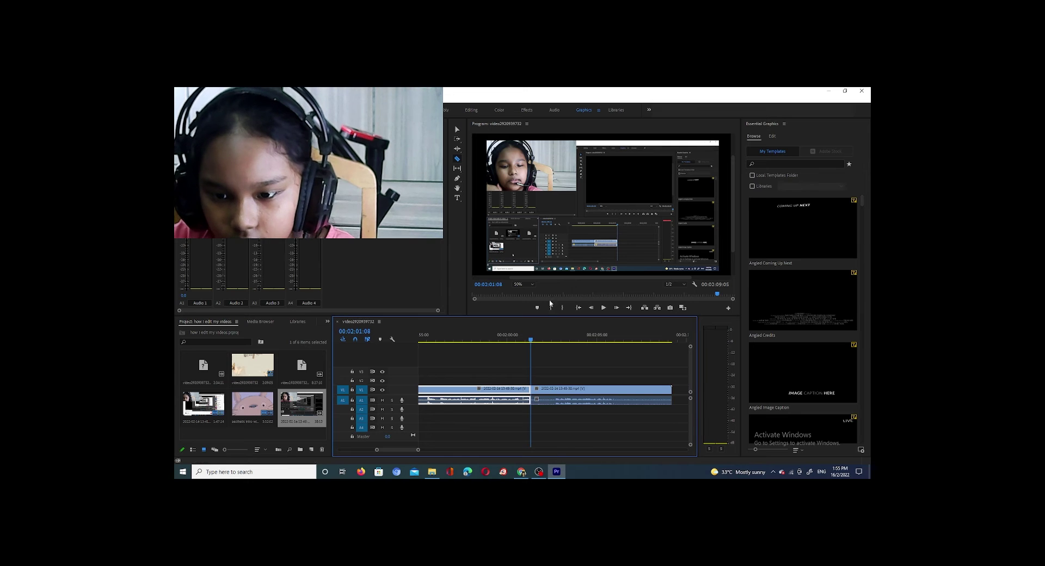
drag(532, 344, 556, 344)
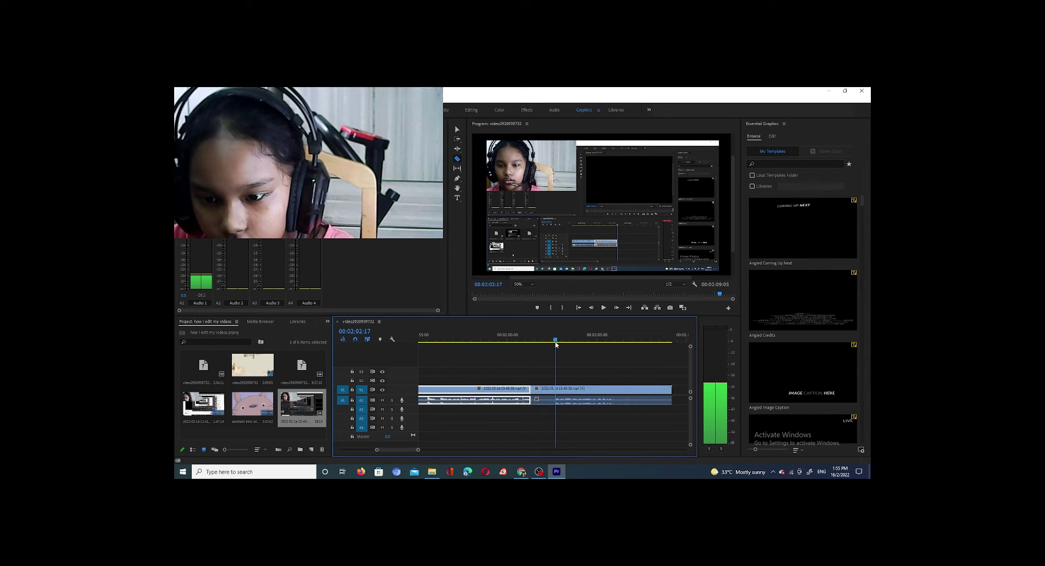
click(558, 394)
Clear the short segment between the two cuts and move the remaining clip back to close the gap.
click(457, 129)
click(547, 392)
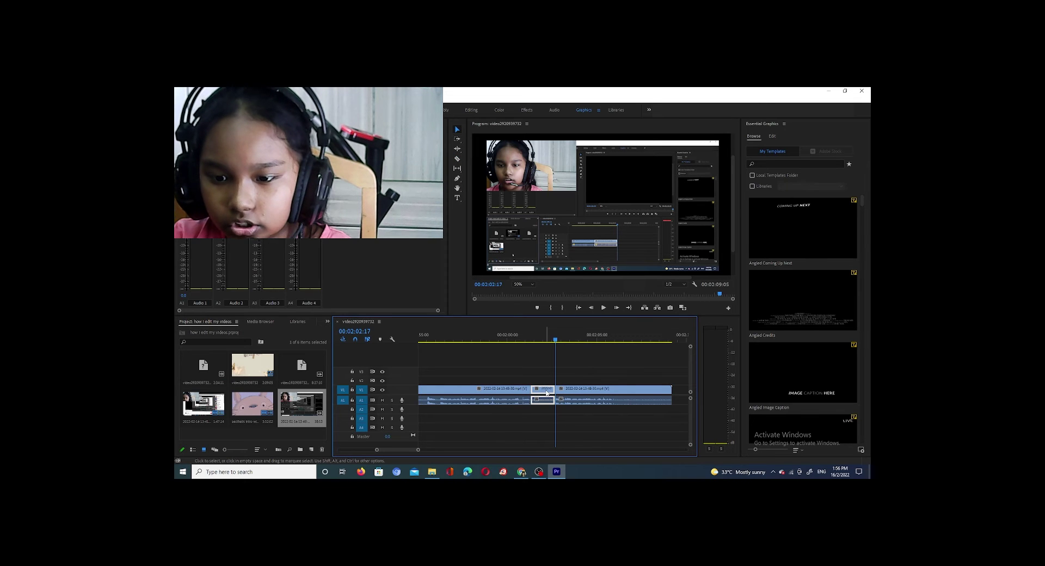
right_click(547, 392)
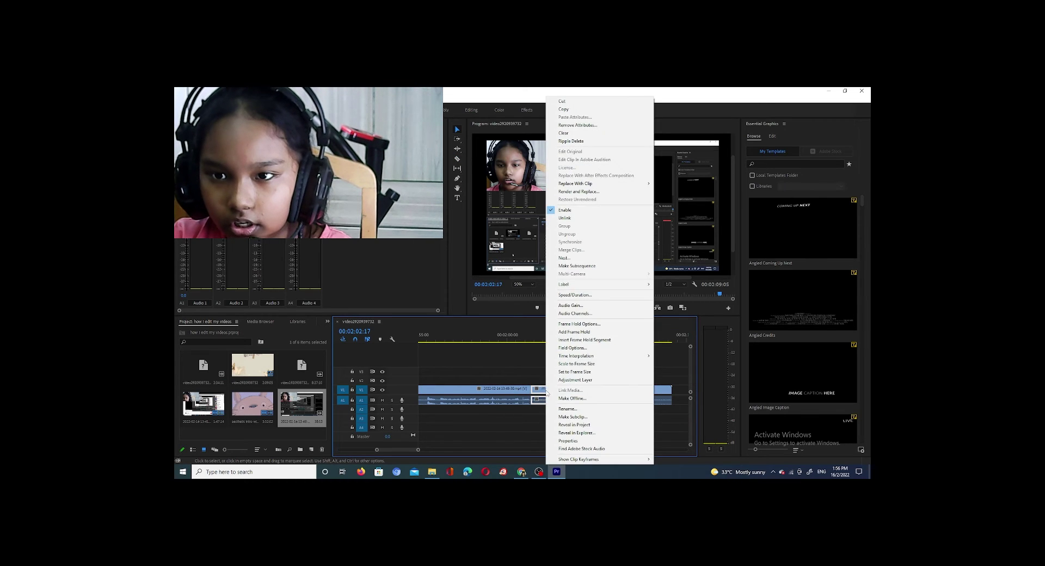
click(564, 133)
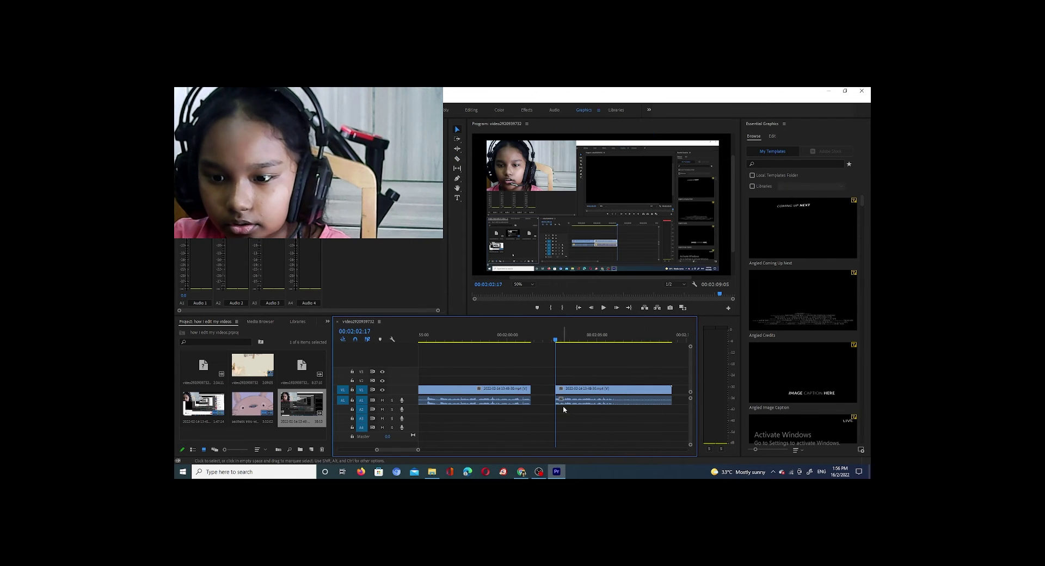
drag(587, 393, 540, 365)
Play back the new join from 00:02:00:09 and trim the end of the last clip back to 00:02:04:20.
click(513, 338)
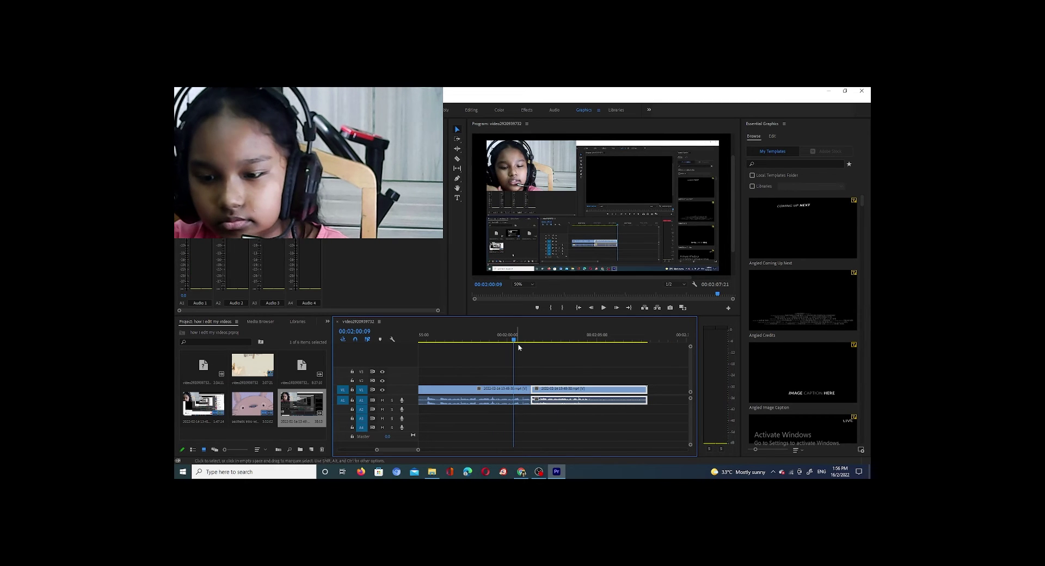
click(605, 308)
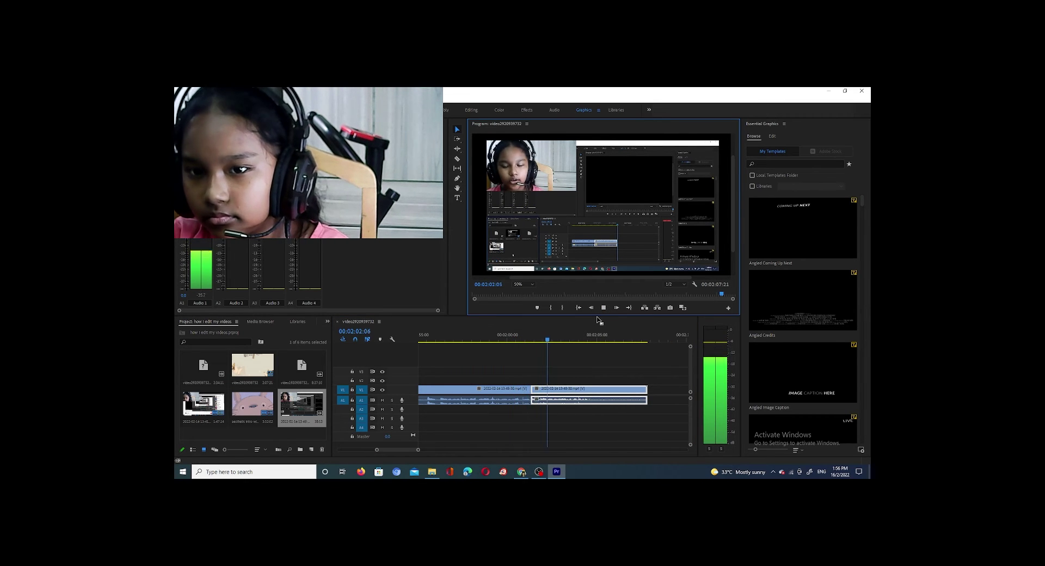
click(603, 308)
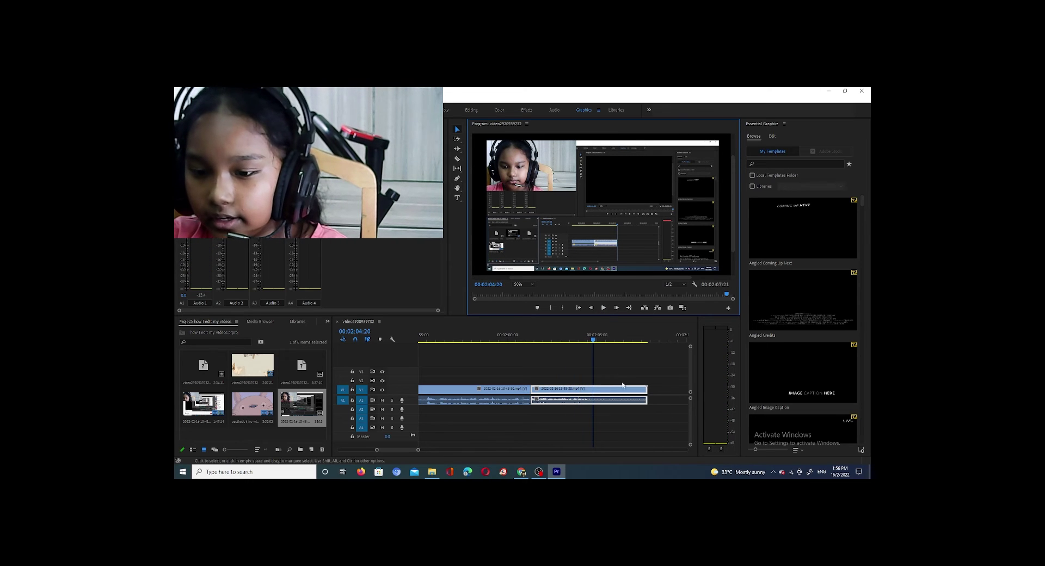
click(646, 400)
drag(630, 400, 593, 402)
Play back the edited sequence from its beginning to review the intro and the joined clips.
click(593, 308)
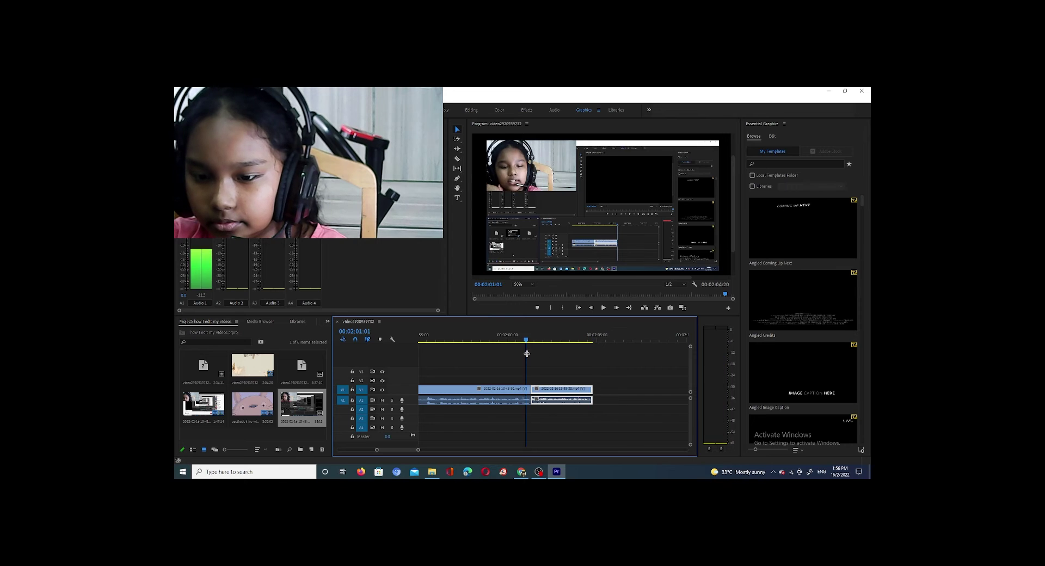
click(603, 308)
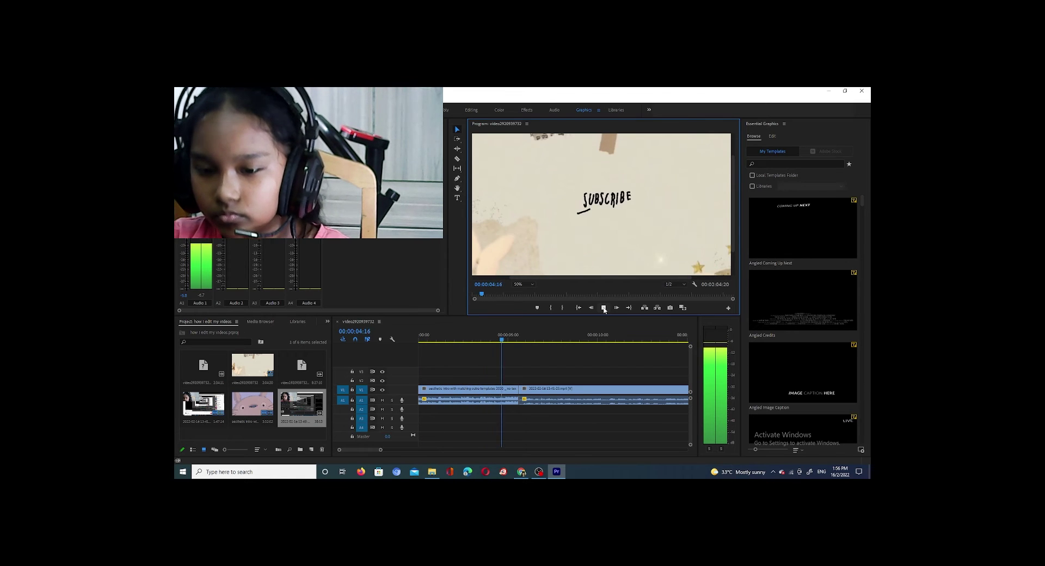
click(603, 308)
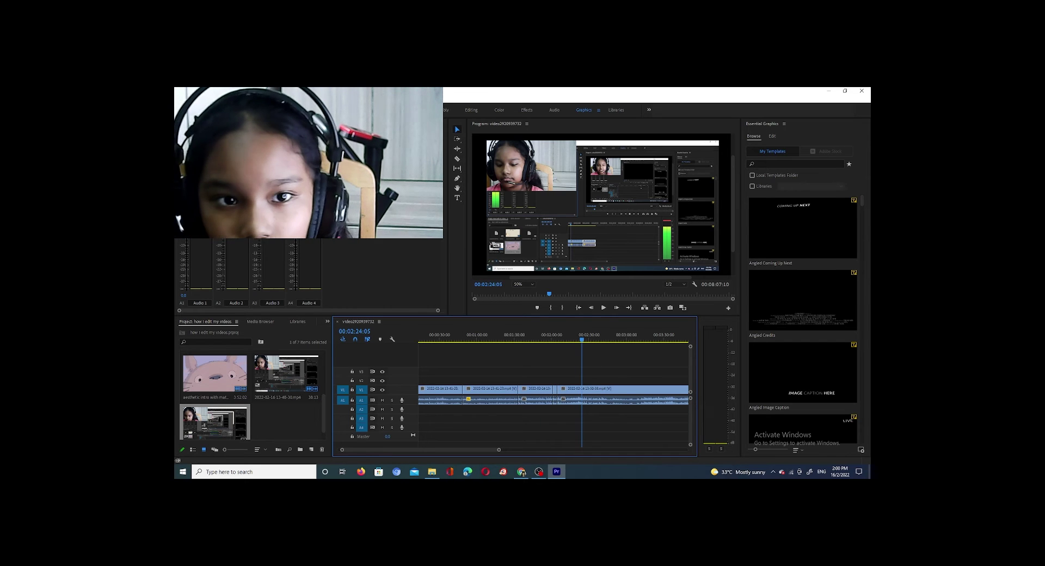
Restore the cut at about 00:02:15 in the long last clip on track V1.
click(190, 97)
mouse_move(296, 97)
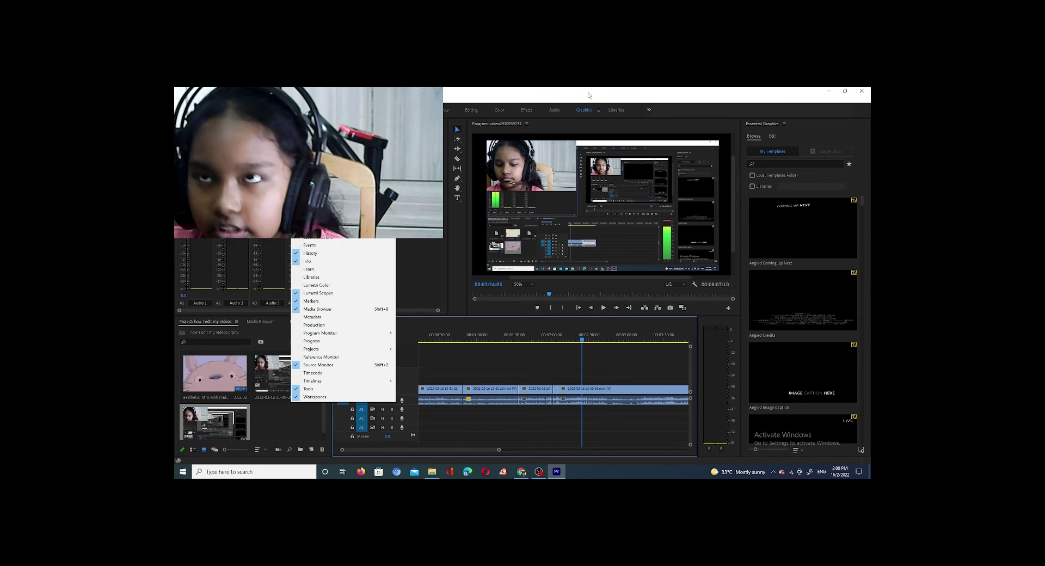
mouse_move(190, 97)
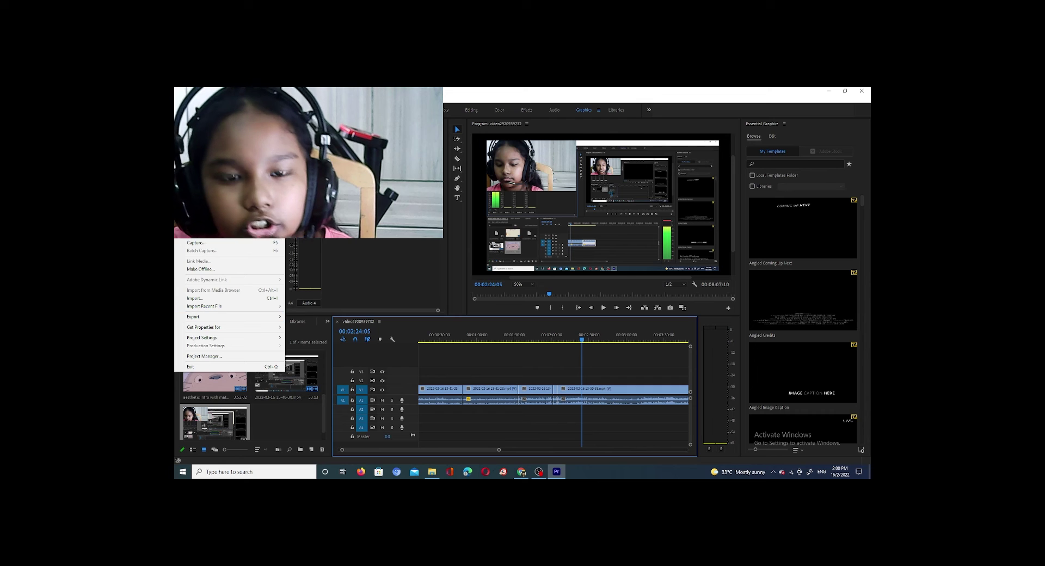
key(Escape)
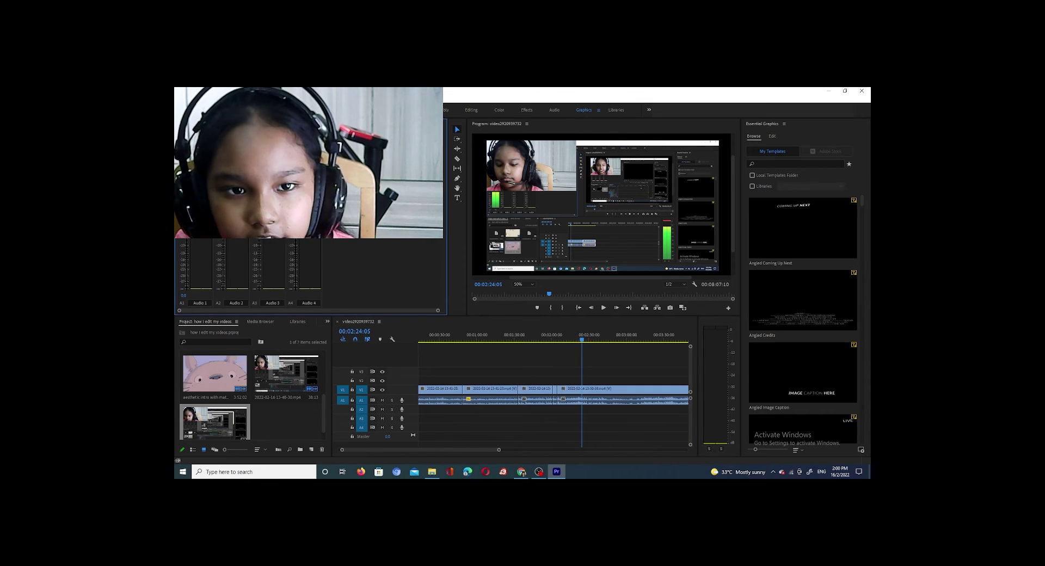
right_click(199, 348)
key(Left)
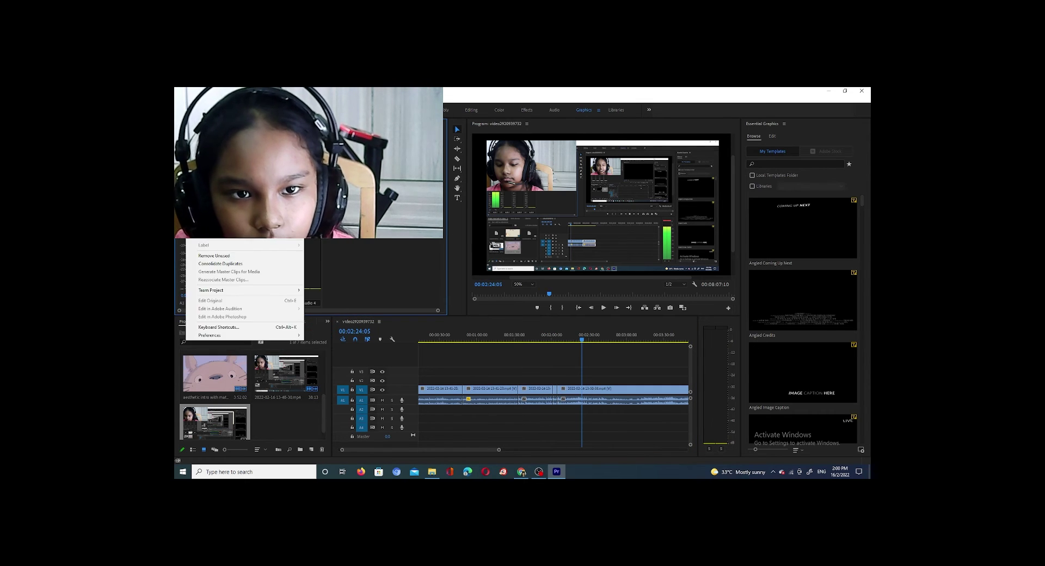
key(Escape)
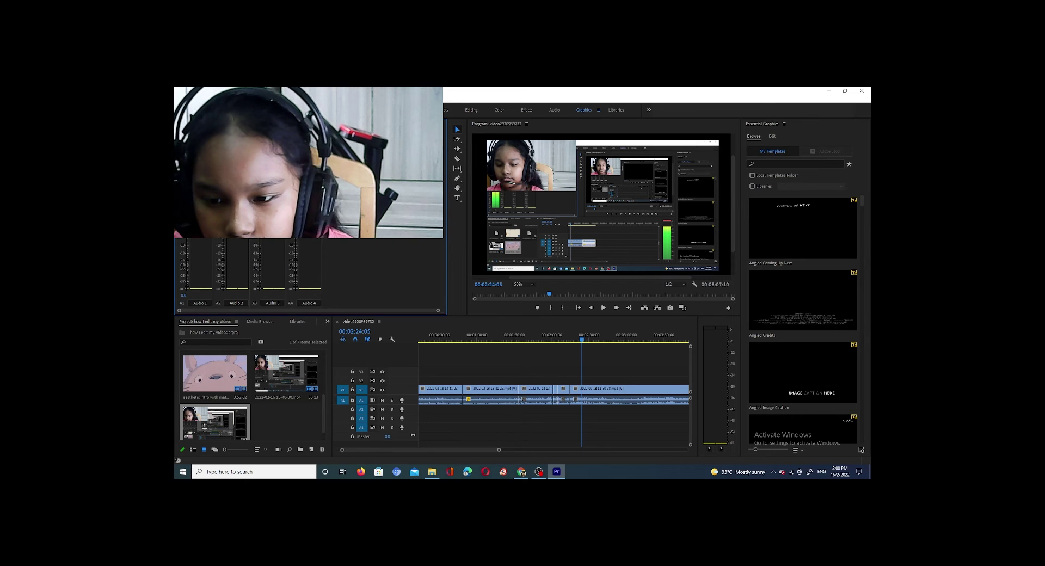
Split the long clip at 00:02:24:05 with the Razor tool and return the playhead to 00:02:15:11.
click(457, 158)
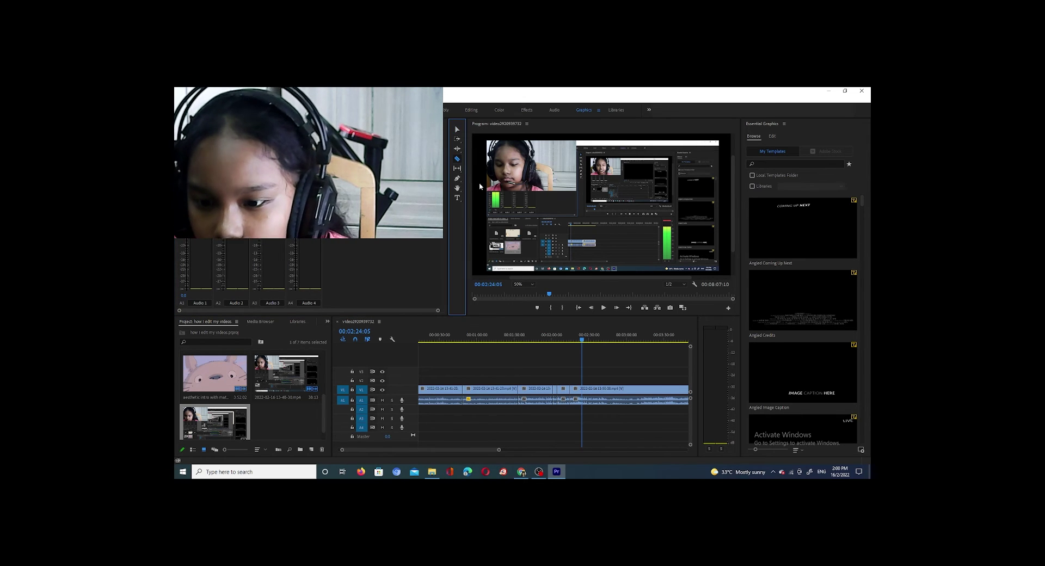
click(583, 390)
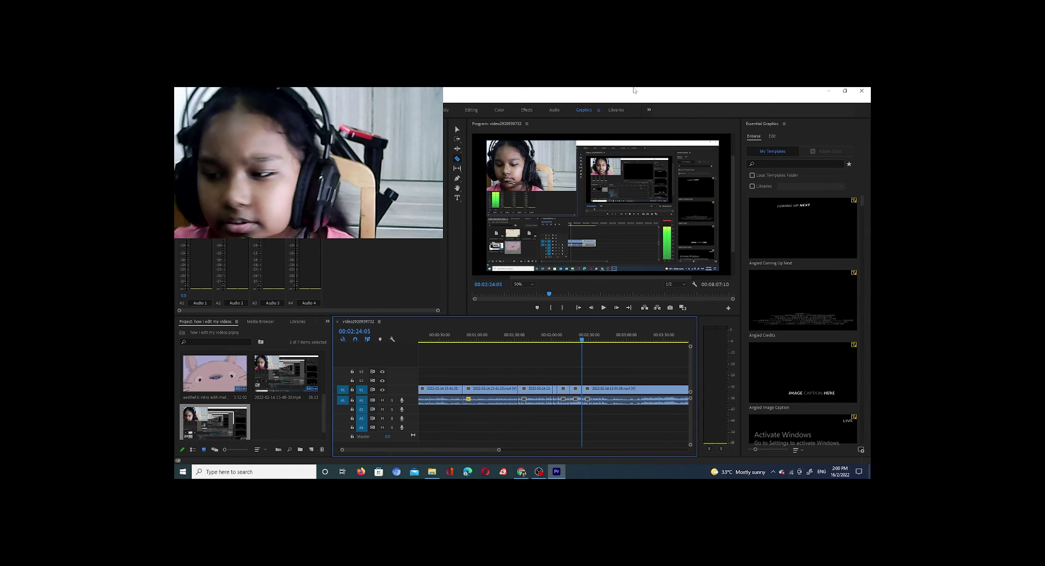
mouse_move(582, 341)
mouse_down()
mouse_move(571, 349)
mouse_move(592, 342)
mouse_move(577, 341)
mouse_up()
click(570, 342)
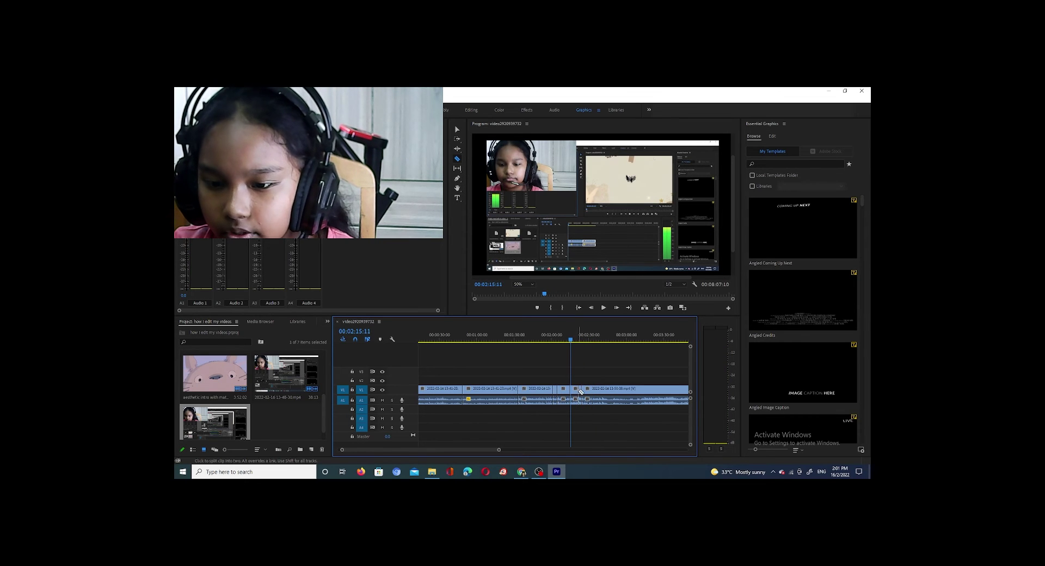
Set the speed of the short segment ending at 00:02:24:05 to 250% and move the following clip back to close the gap.
click(456, 130)
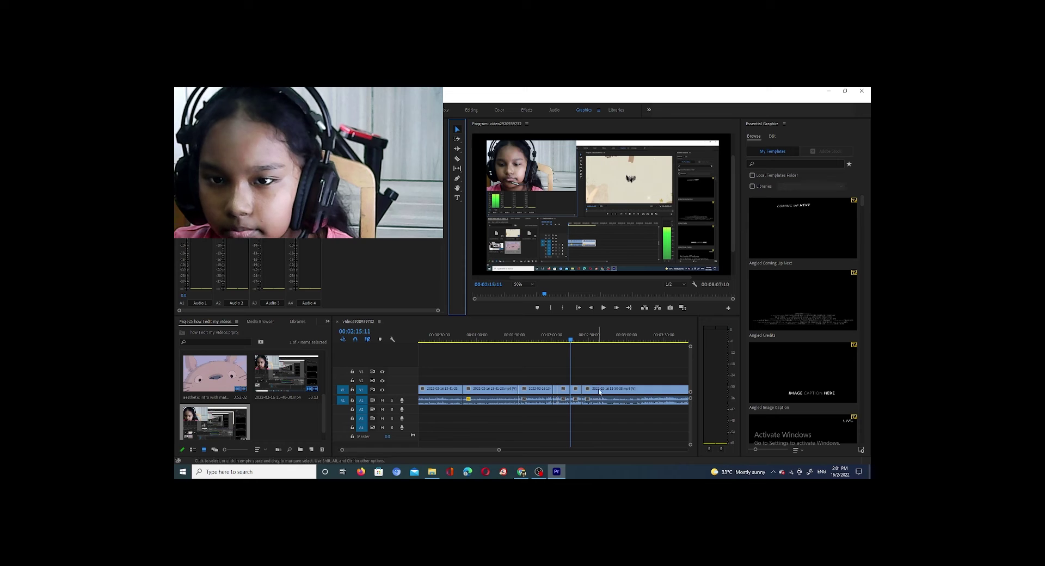
right_click(575, 392)
key(Escape)
right_click(579, 401)
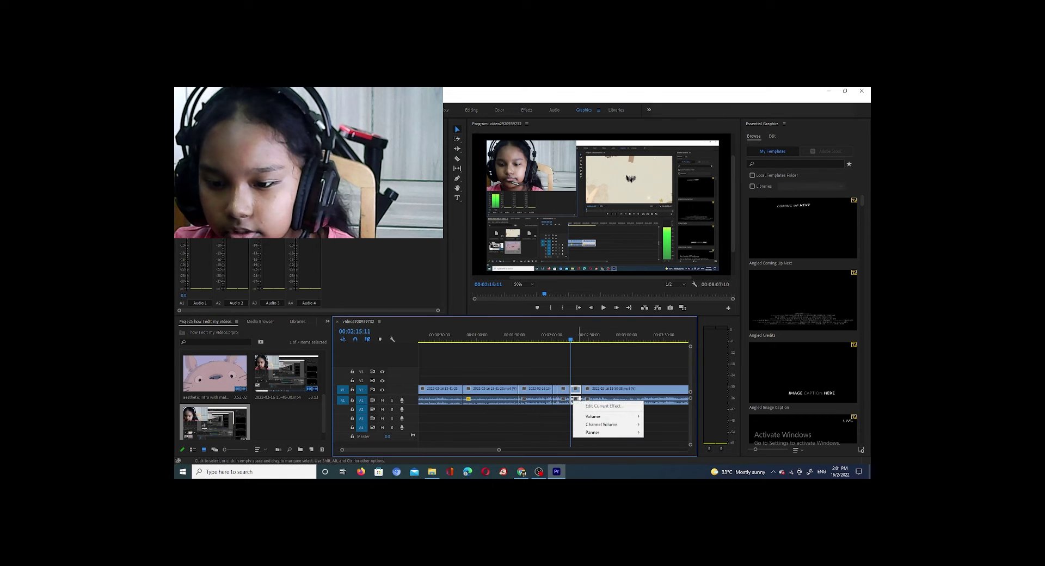
key(Escape)
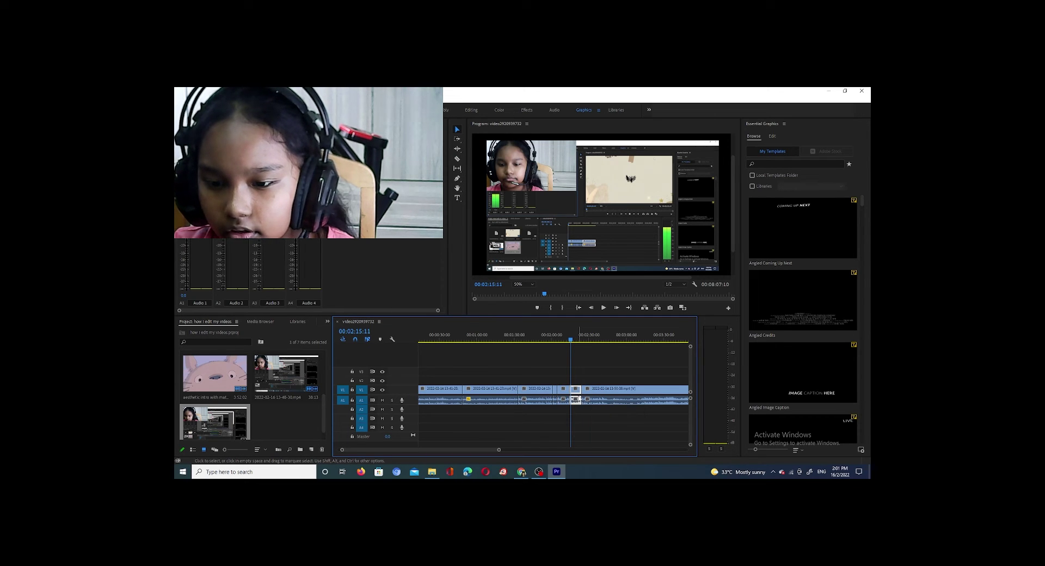
right_click(579, 399)
key(Escape)
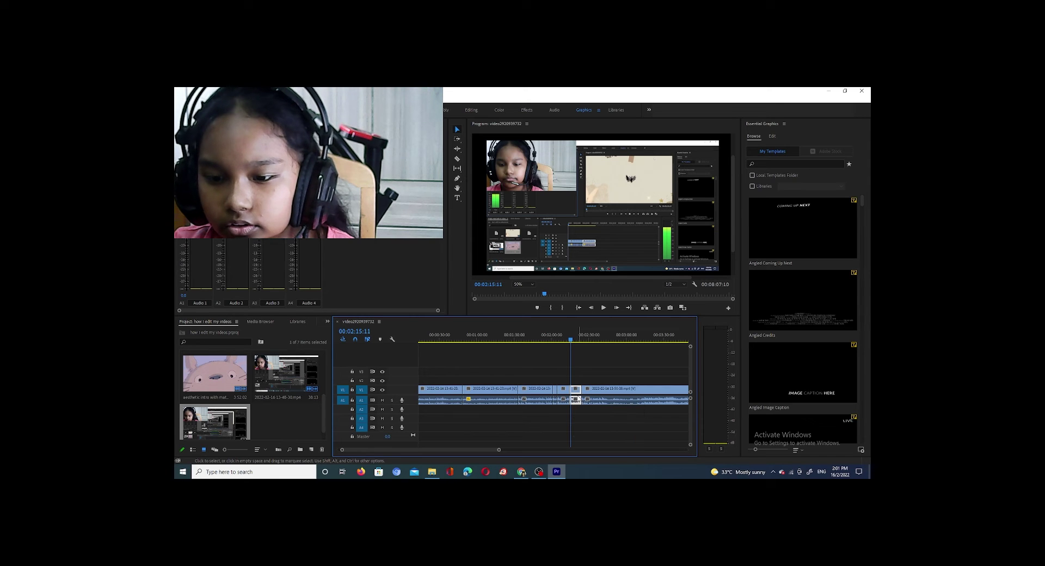
right_click(578, 400)
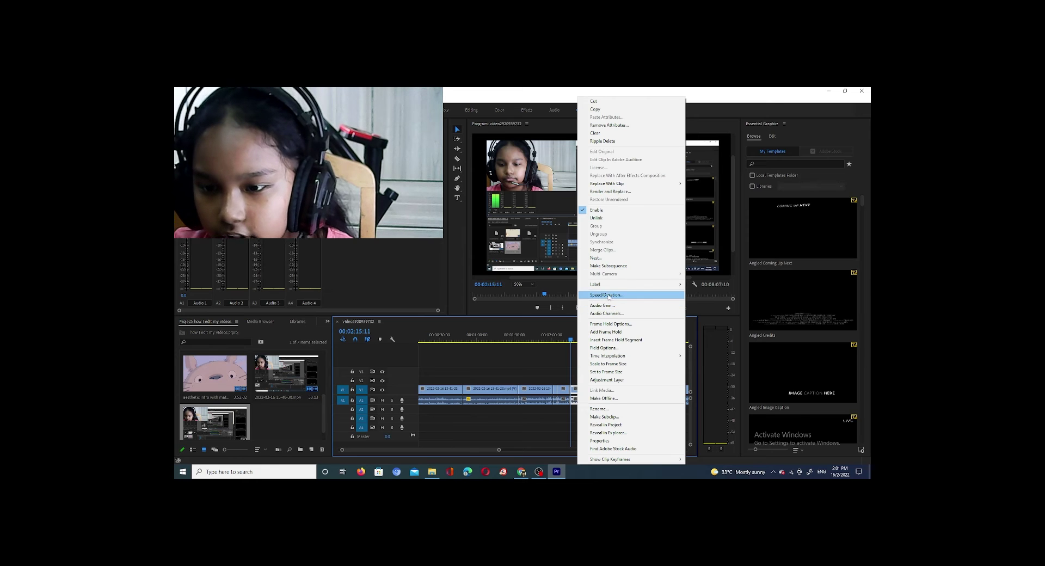
click(611, 296)
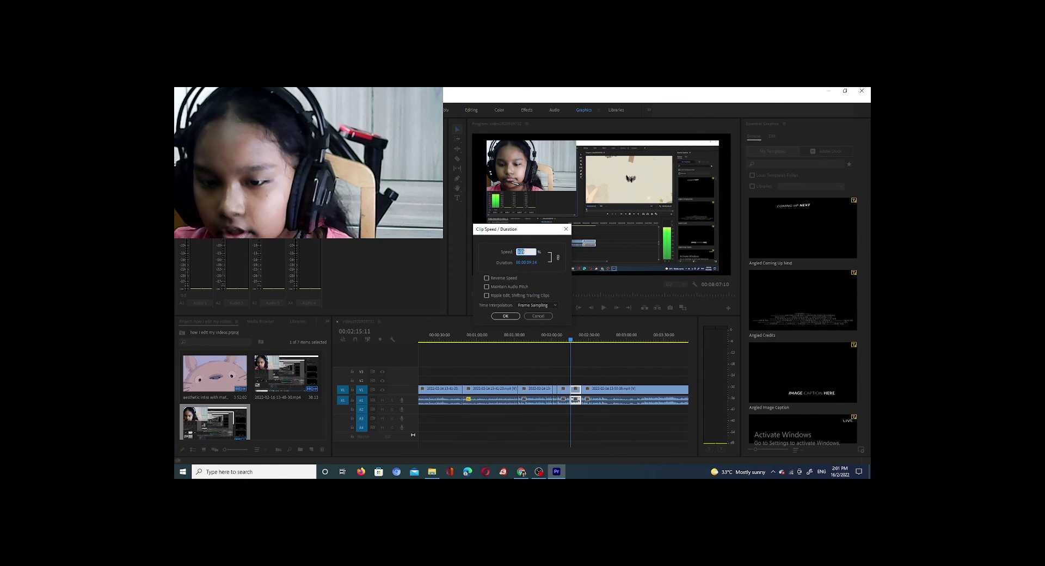
text(1)
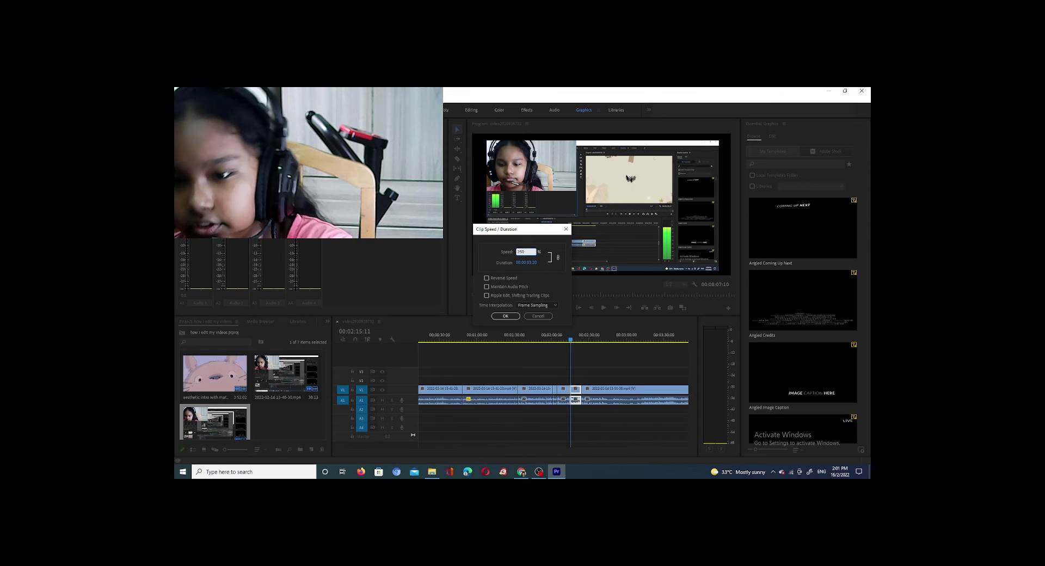
click(506, 316)
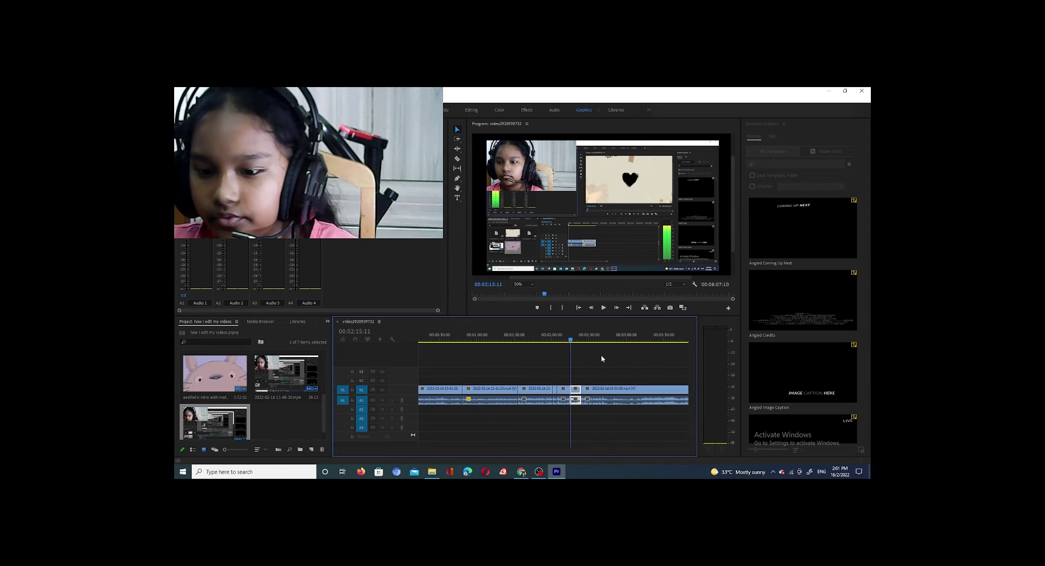
drag(596, 396, 590, 395)
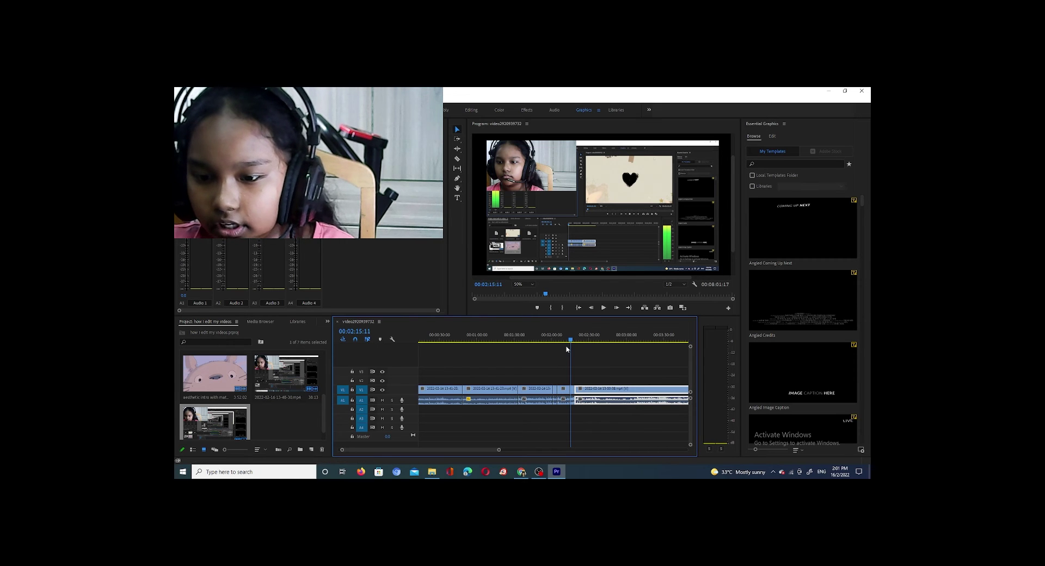
Play back the sped-up segment from just before its start and pause shortly after the following join.
drag(571, 342, 567, 341)
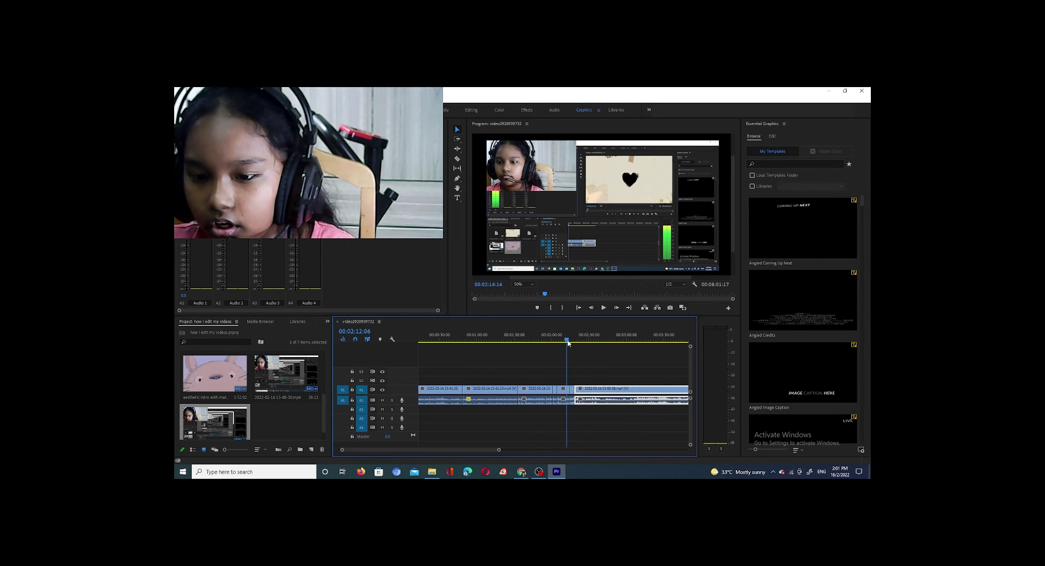
click(604, 308)
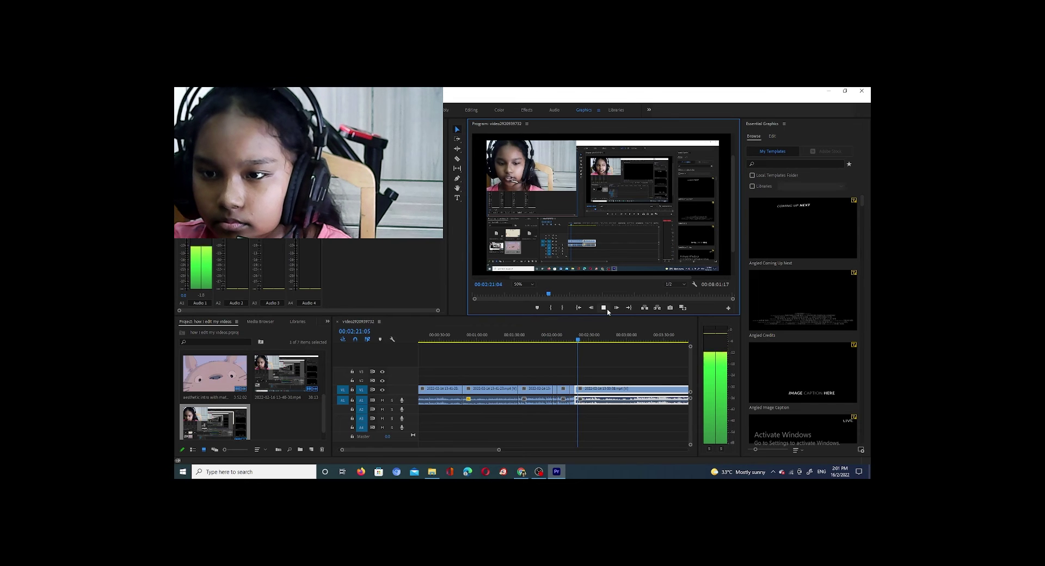
click(606, 309)
Zoom in on the timeline around the sped-up segment and its joins.
click(497, 451)
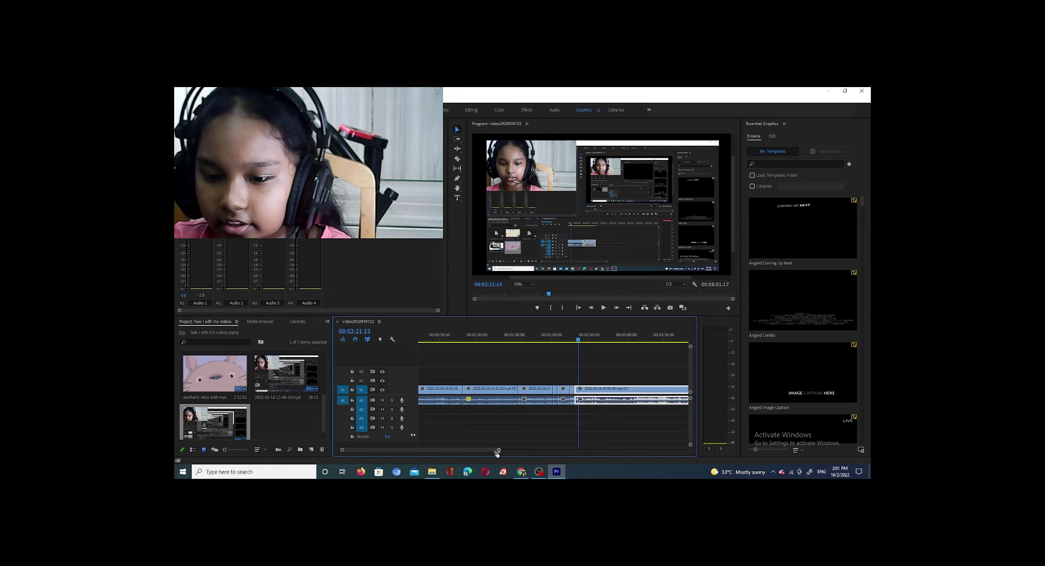
key(equal)
key(equal)
key(equal)
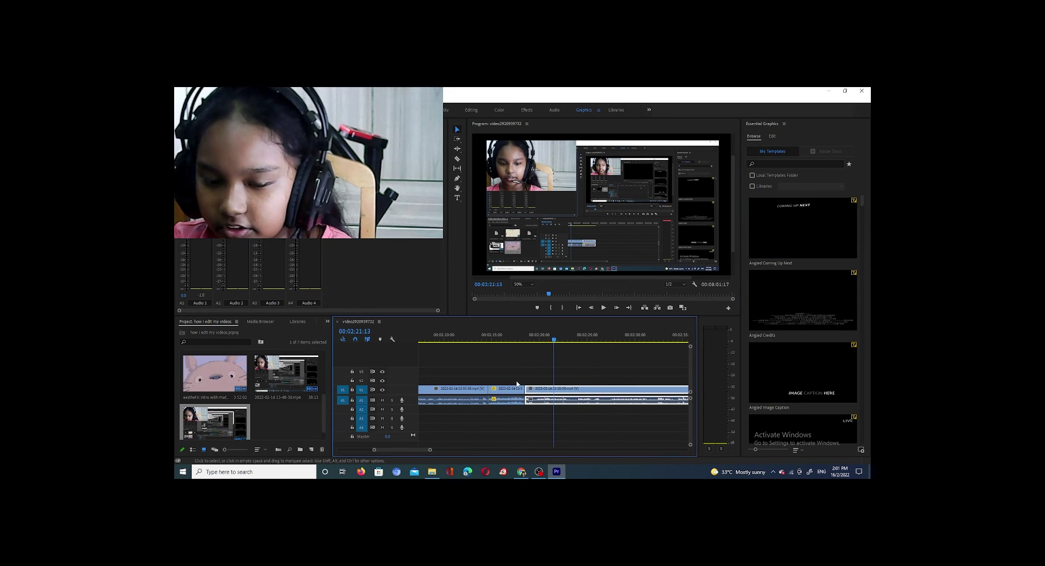
Move the playhead to 00:02:13:13 and unlink the sped-up segment's audio from its video.
drag(554, 341, 478, 367)
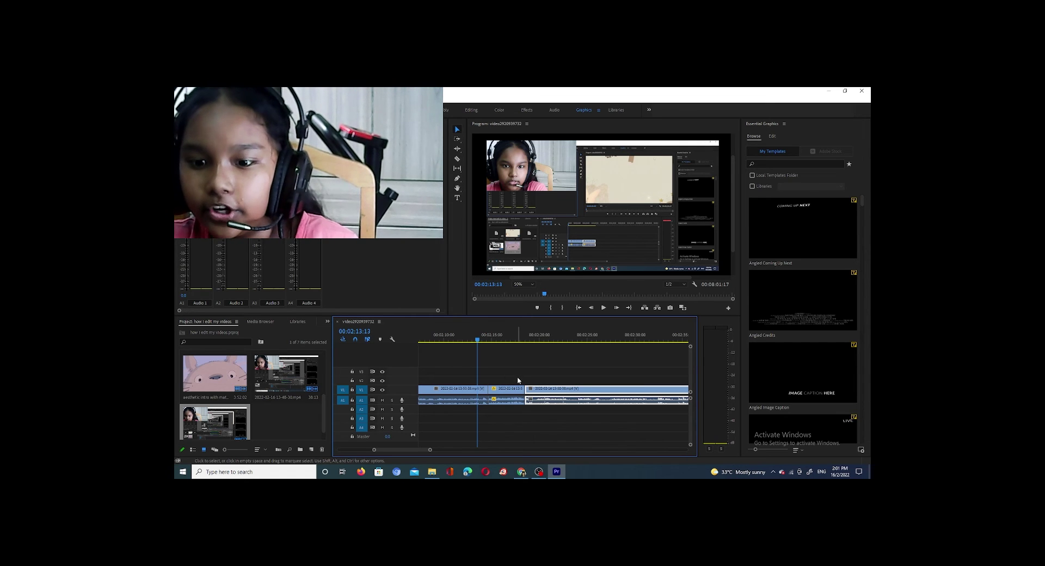
mouse_move(556, 471)
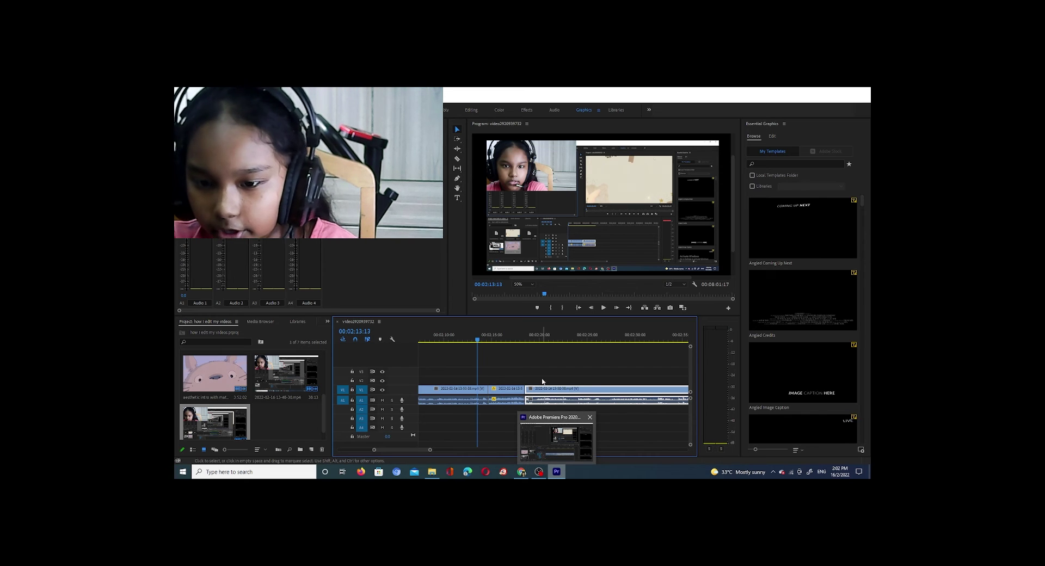
click(509, 390)
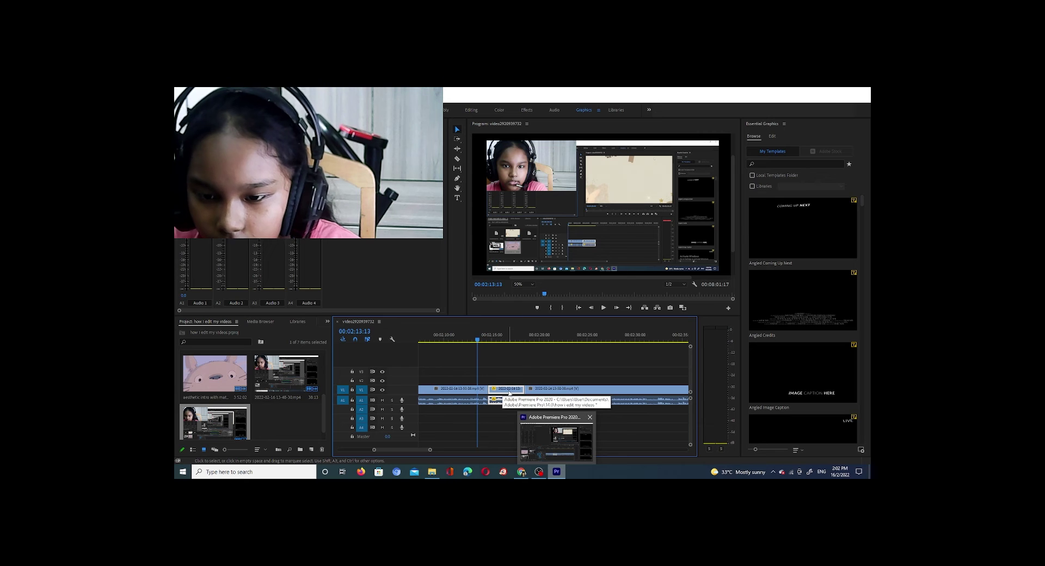
right_click(509, 392)
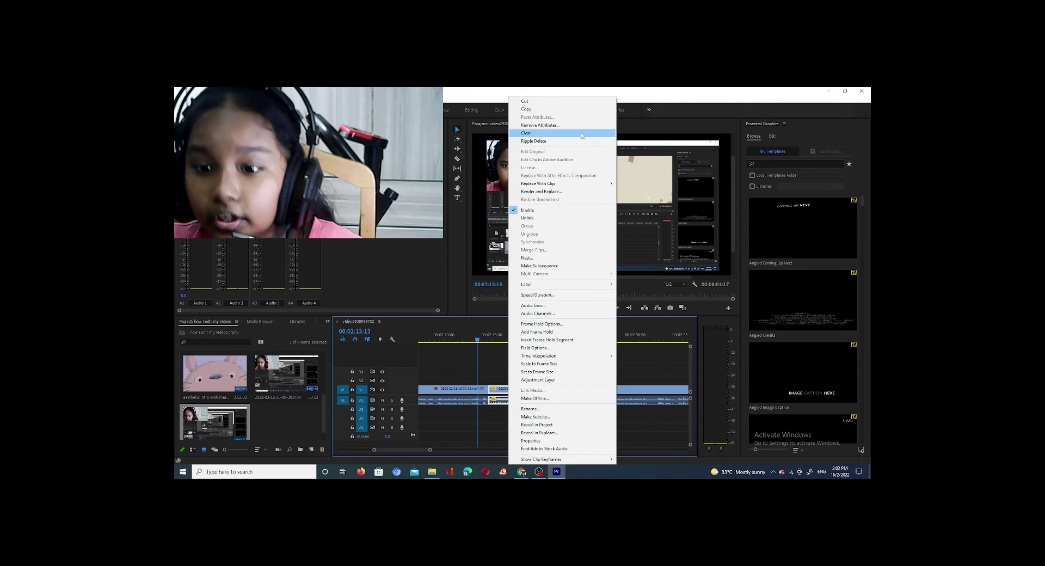
click(549, 210)
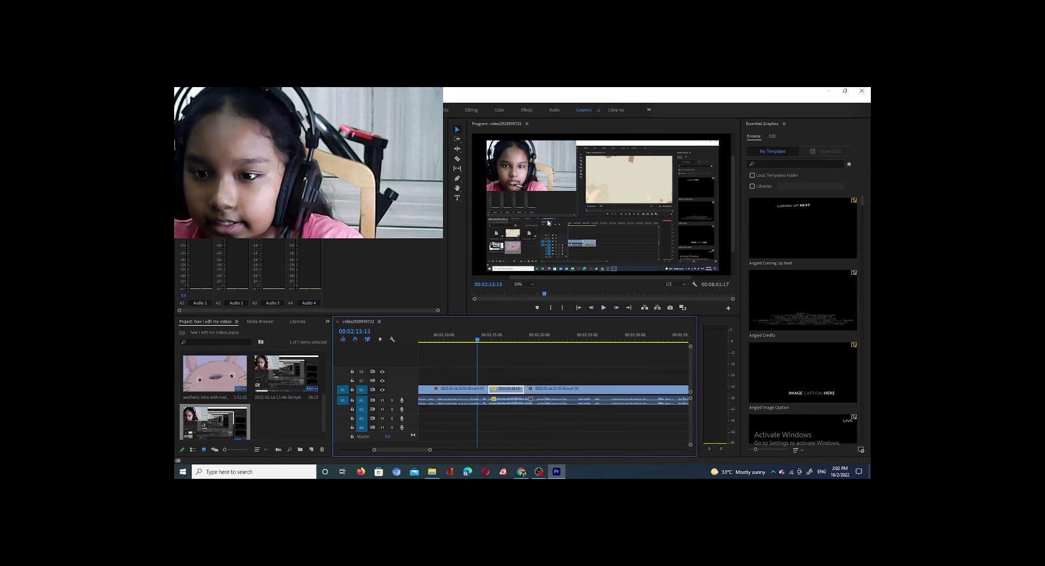
Delete only the unlinked audio of the sped-up segment, keeping its video on the timeline.
click(514, 401)
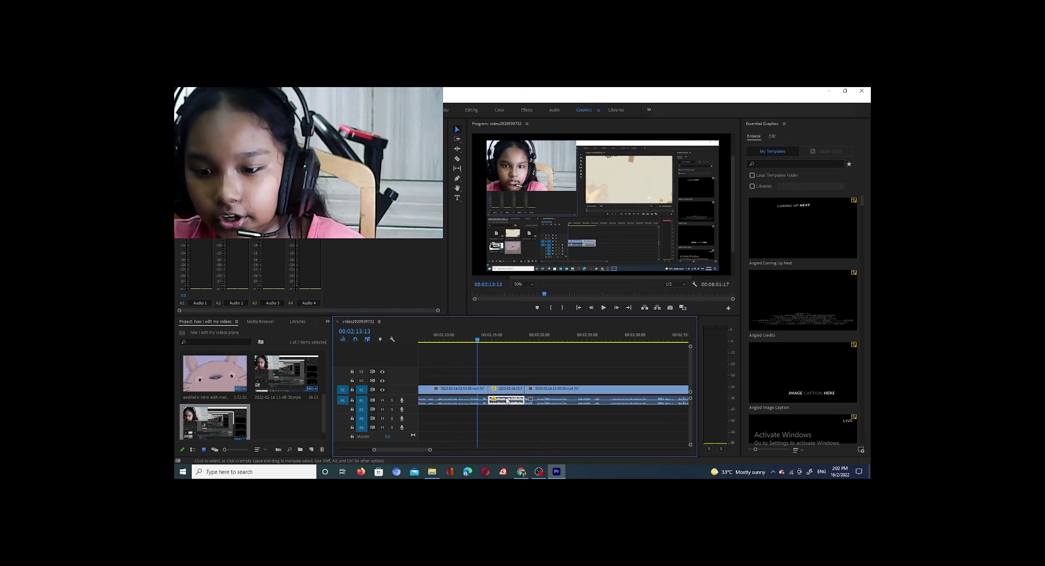
right_click(513, 402)
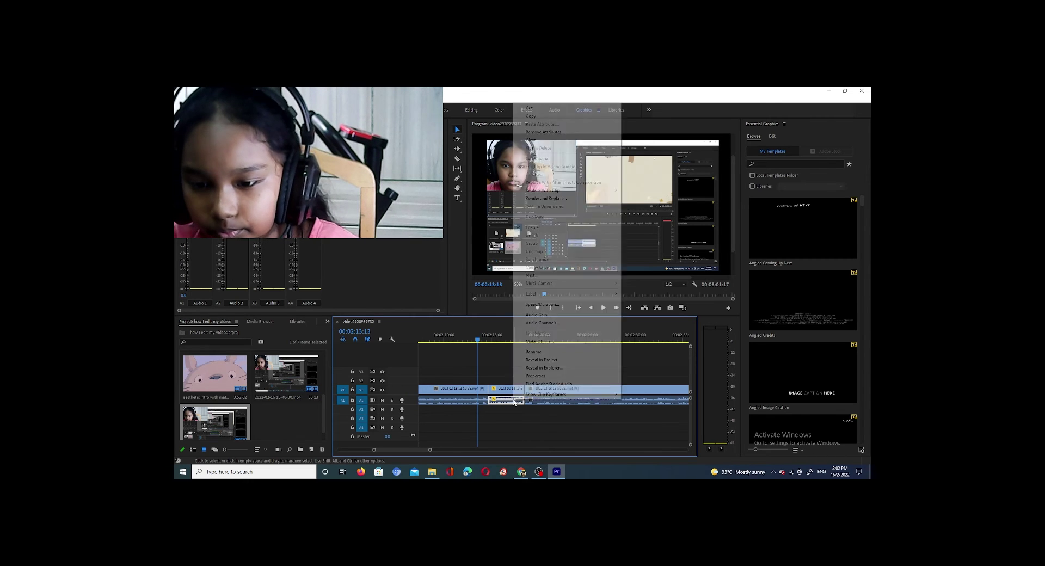
click(553, 141)
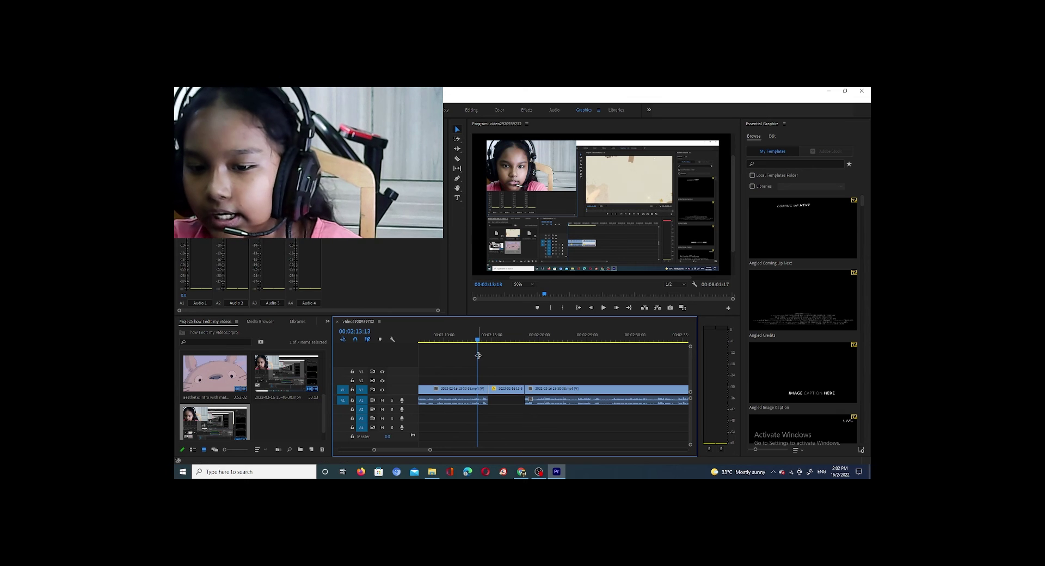
Play back the silenced segment from 00:02:13:13, pause before its end and move the playhead to 00:02:24:09.
click(603, 310)
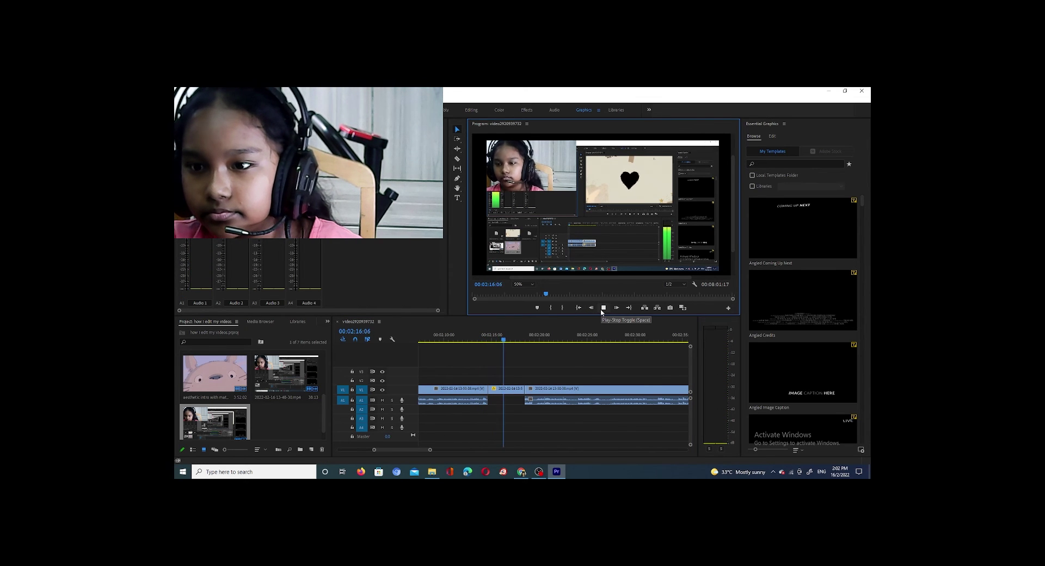
click(603, 309)
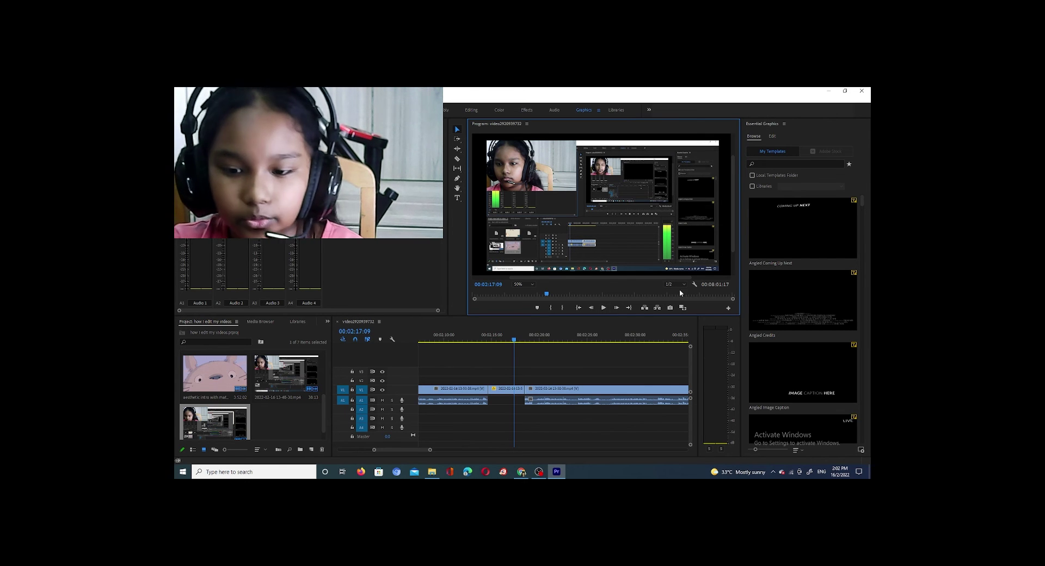
click(513, 344)
key(space)
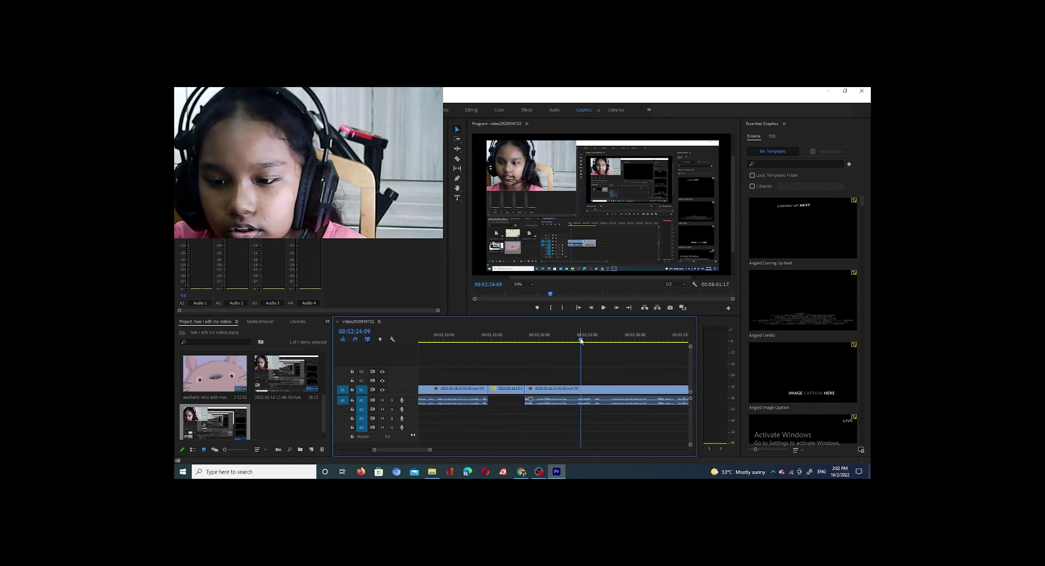
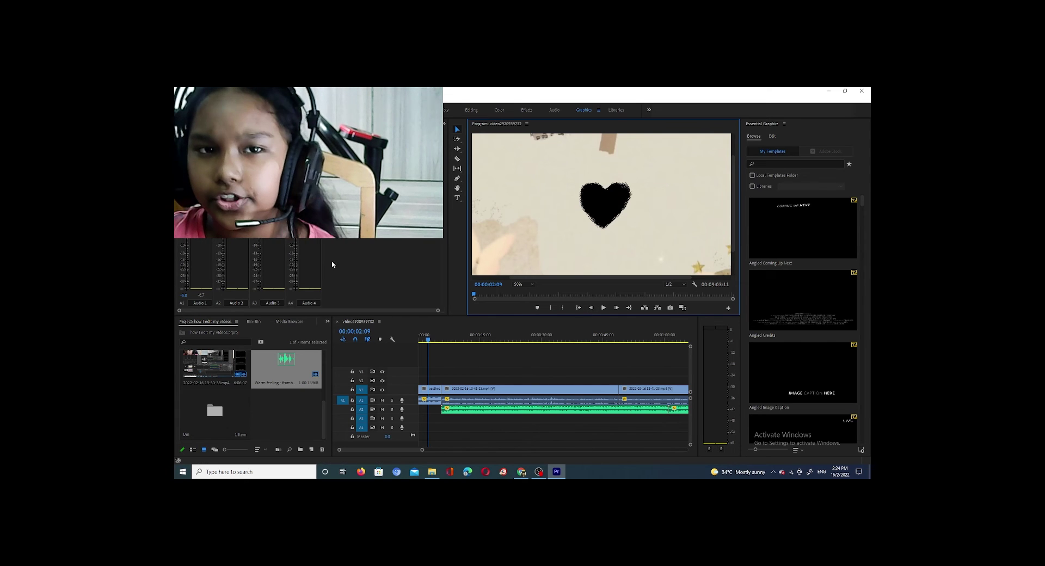
Open the media import dialog from the project's media list and close it without importing anything.
mouse_move(325, 410)
mouse_down()
mouse_move(328, 367)
mouse_move(327, 414)
mouse_up()
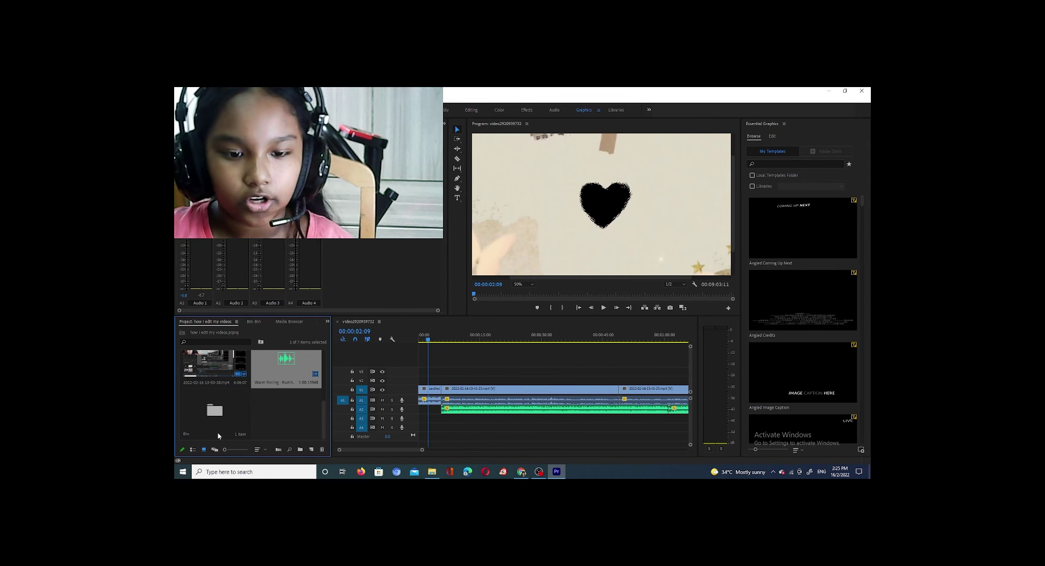
right_click(225, 403)
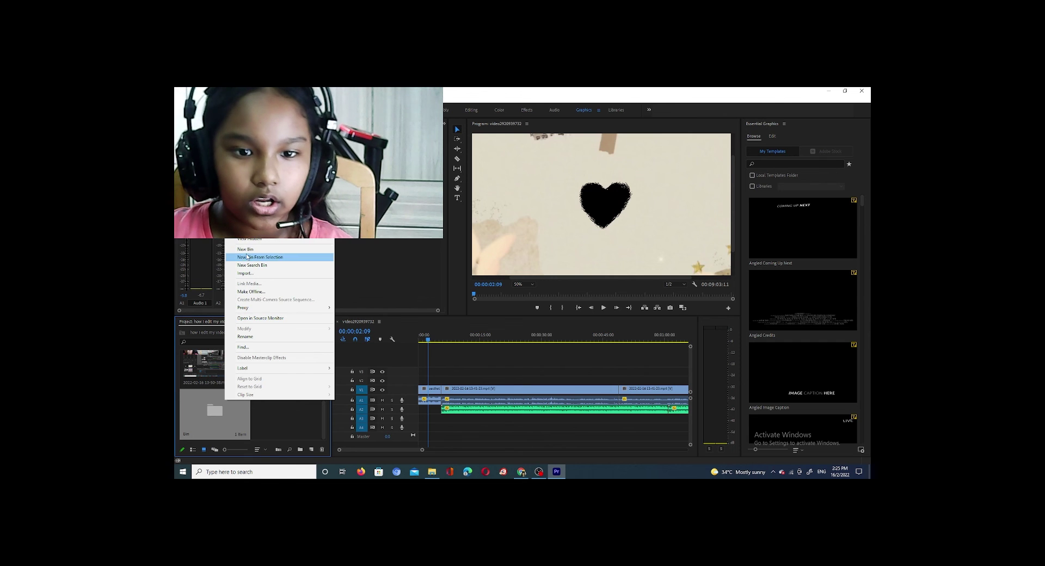
double_click(278, 433)
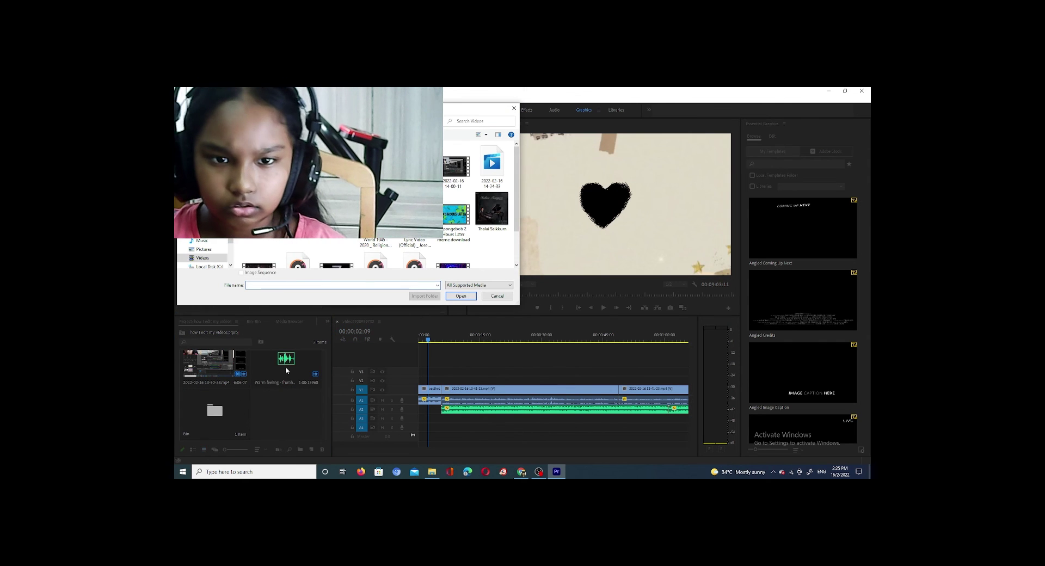
click(514, 107)
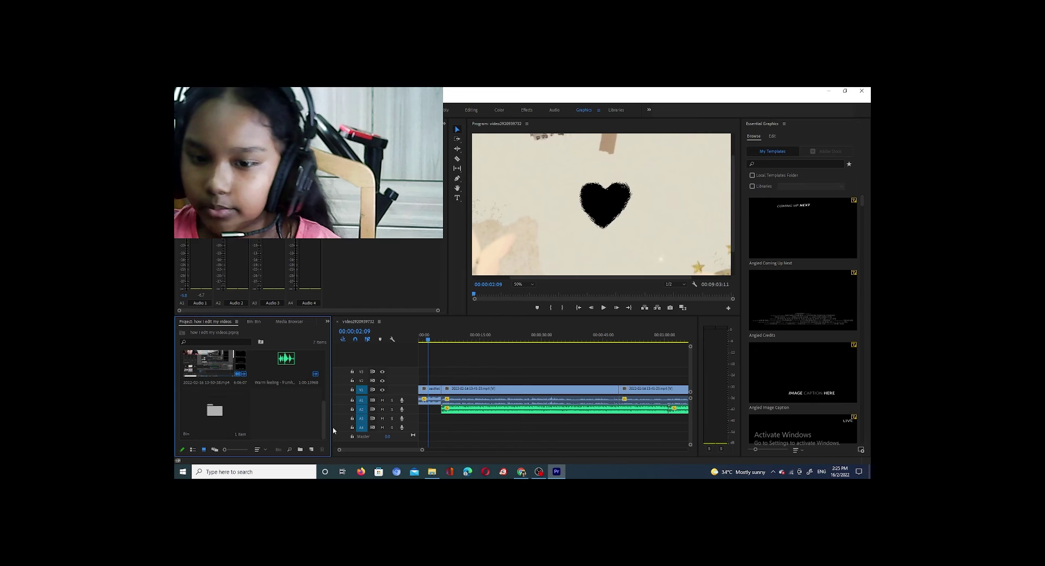
View the clip stored in the bin, return to the project's main media list and clear the selection.
click(238, 321)
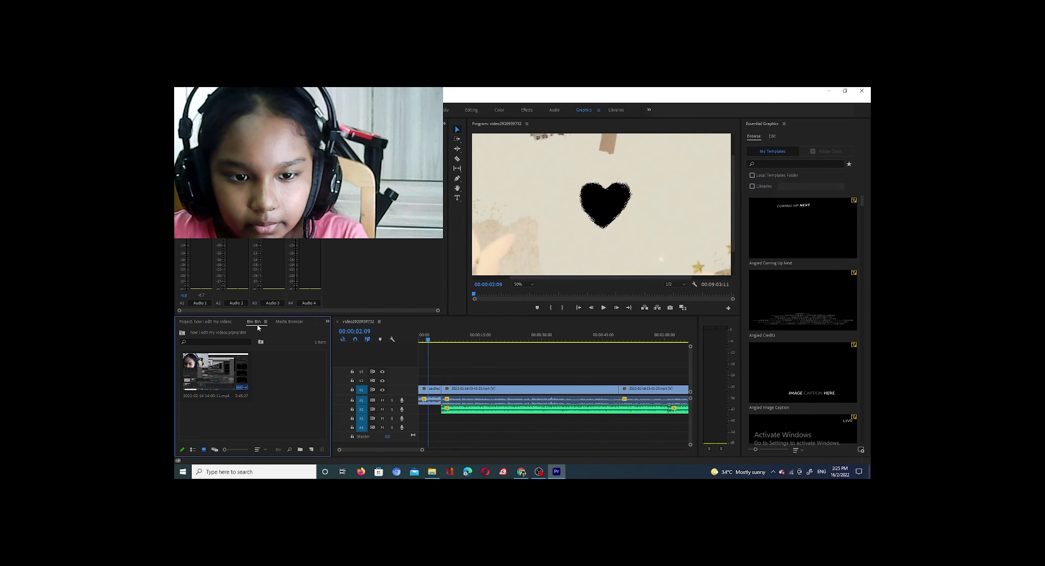
click(213, 322)
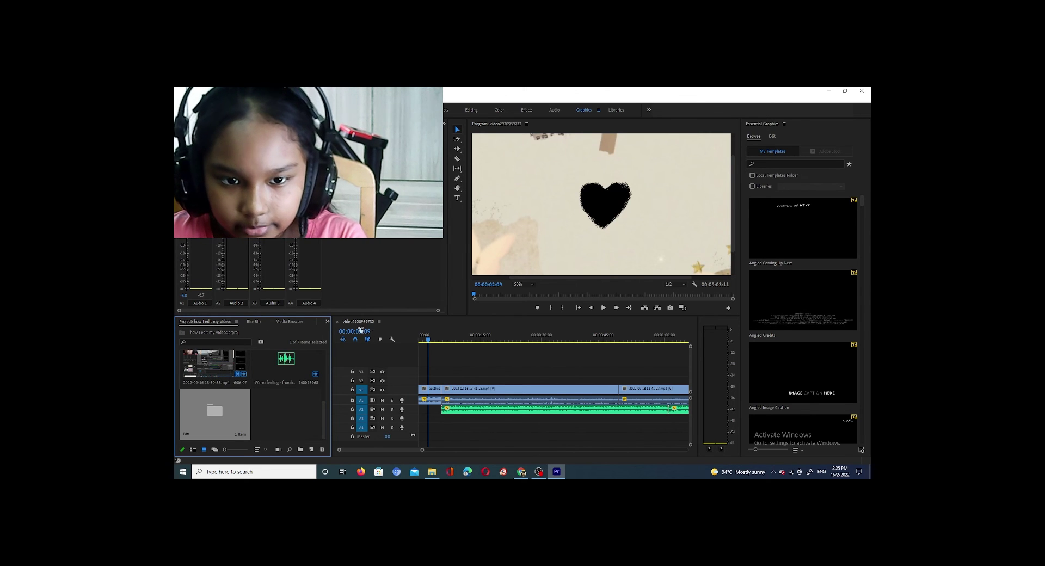
click(254, 322)
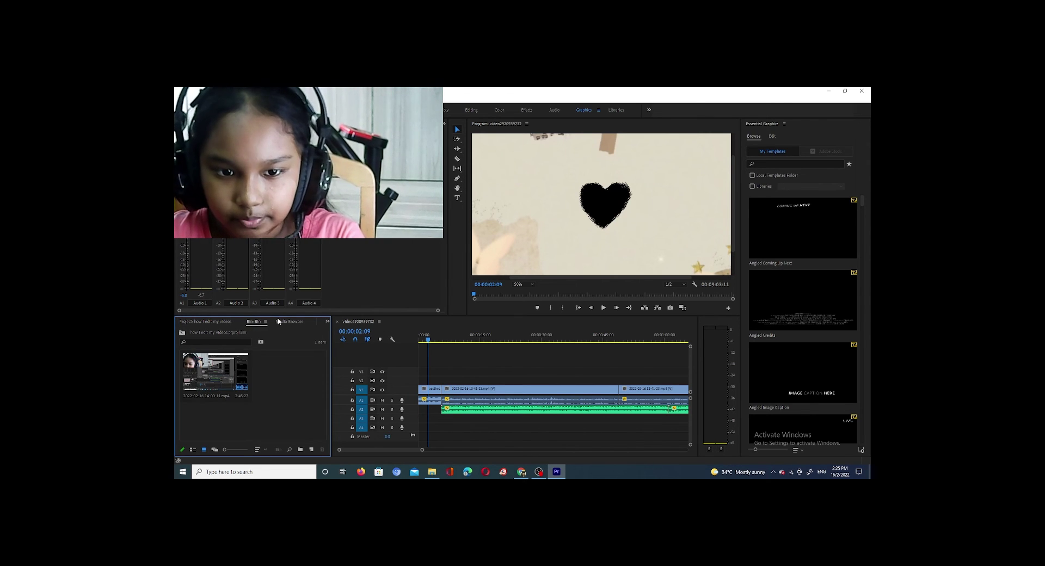
click(214, 322)
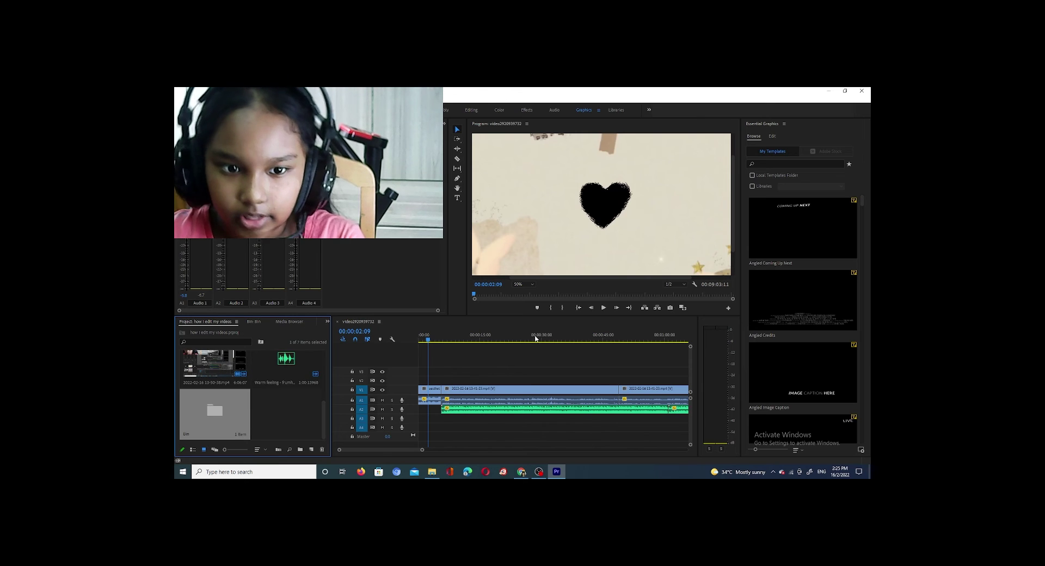
click(267, 409)
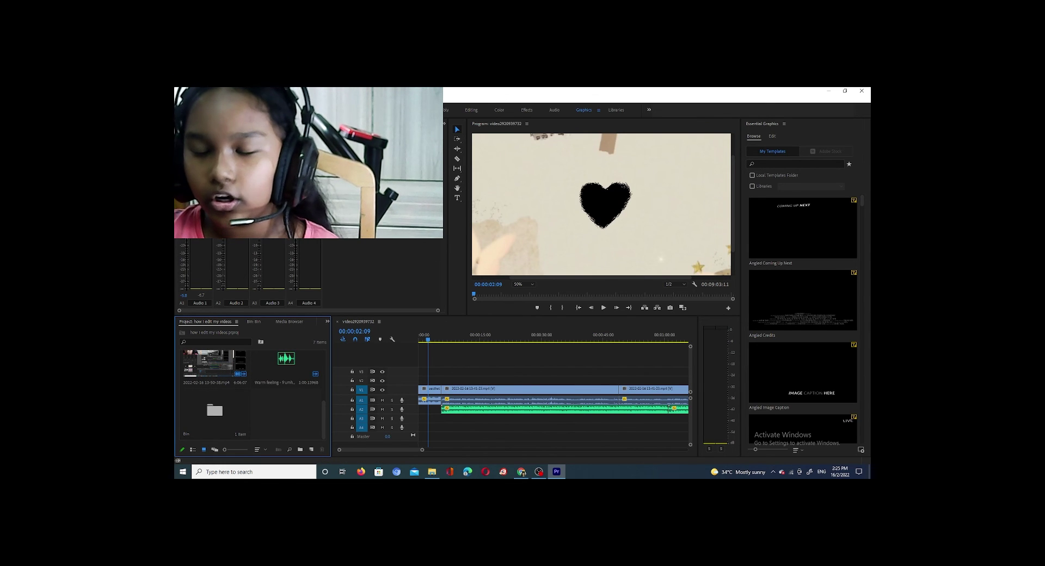
Place an empty text layer beside the heart in the intro clip, starting at 00:00:01:03.
click(458, 197)
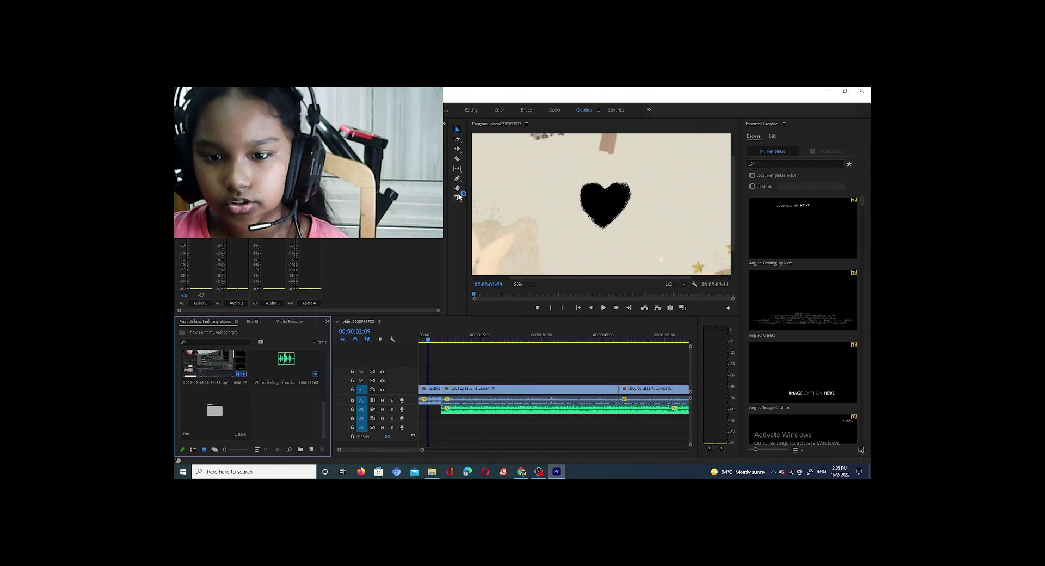
drag(423, 450, 354, 450)
drag(546, 340, 447, 360)
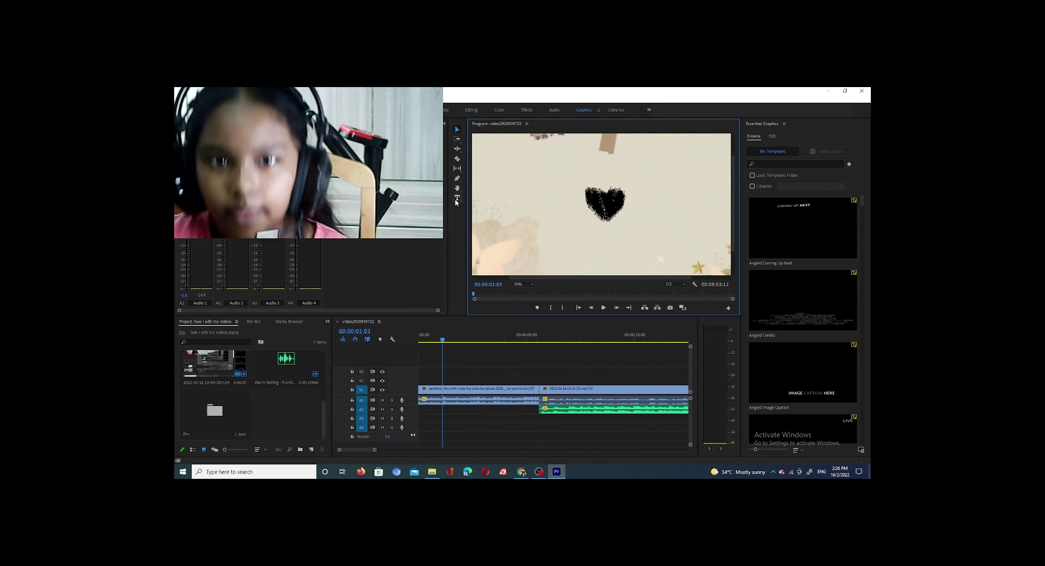
click(457, 199)
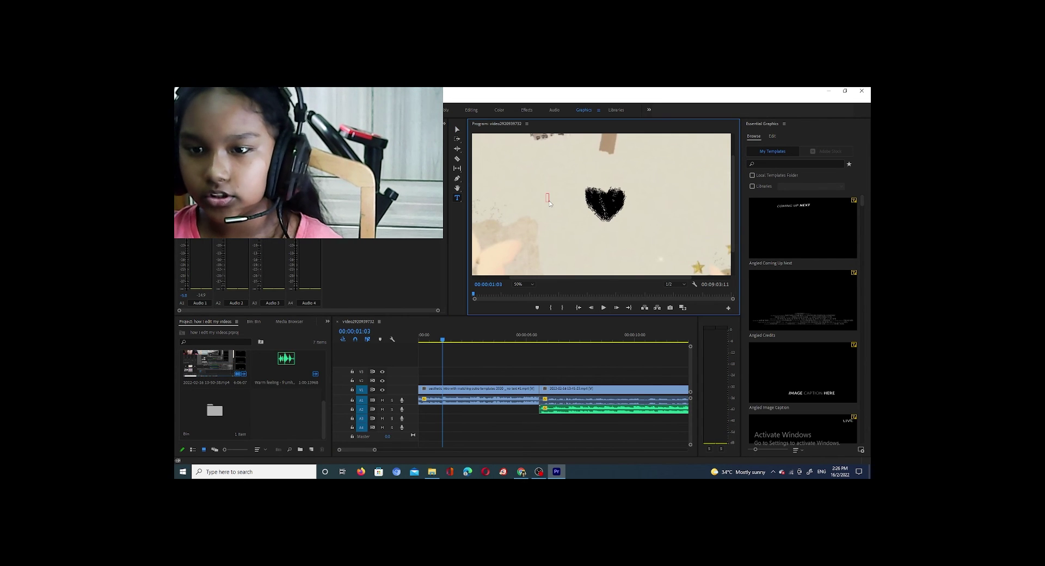
click(548, 196)
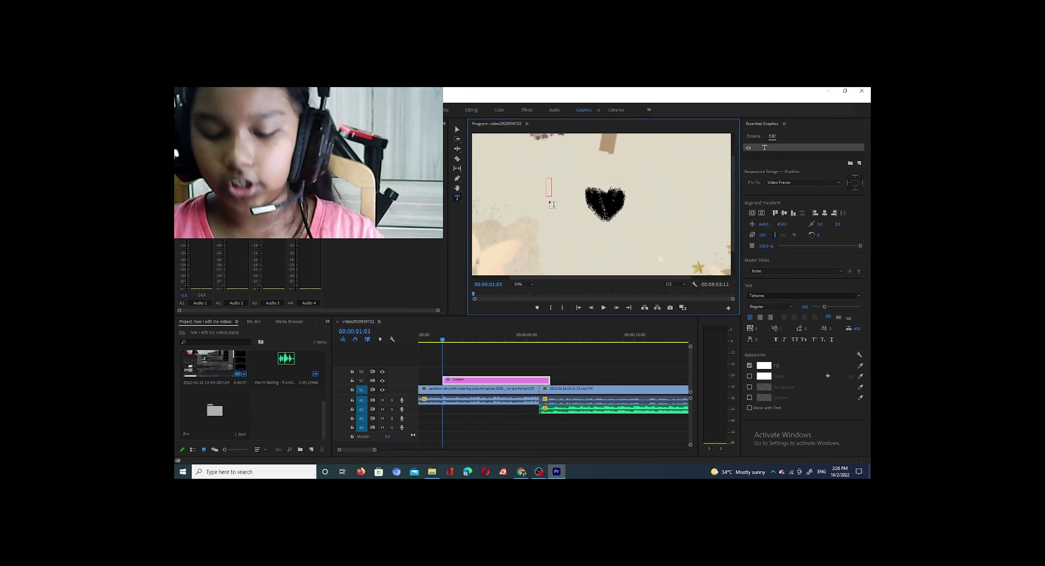
Enter "genzblings" in the new text layer and erase it again.
text(gen)
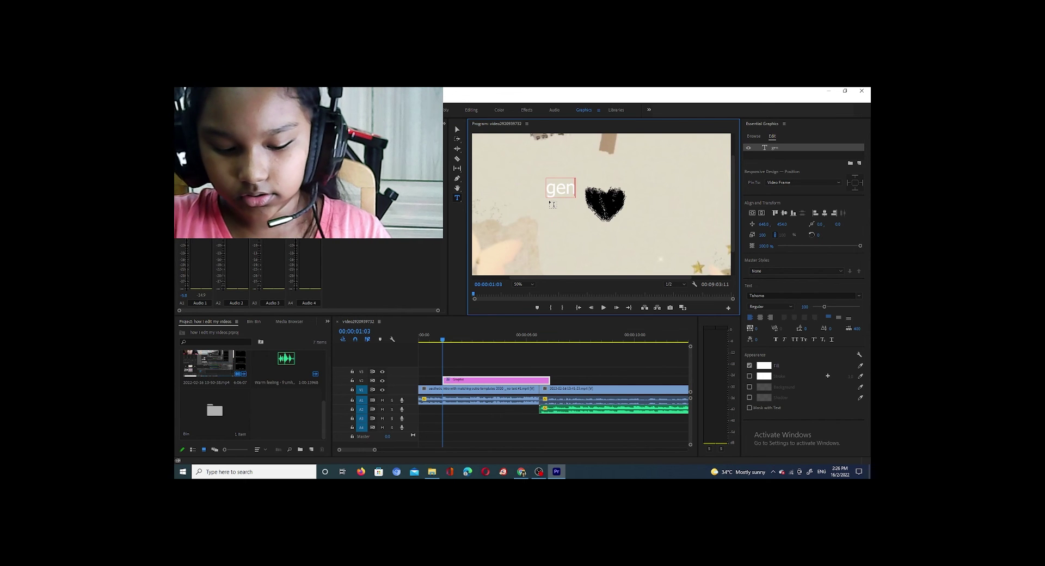
text(zblings)
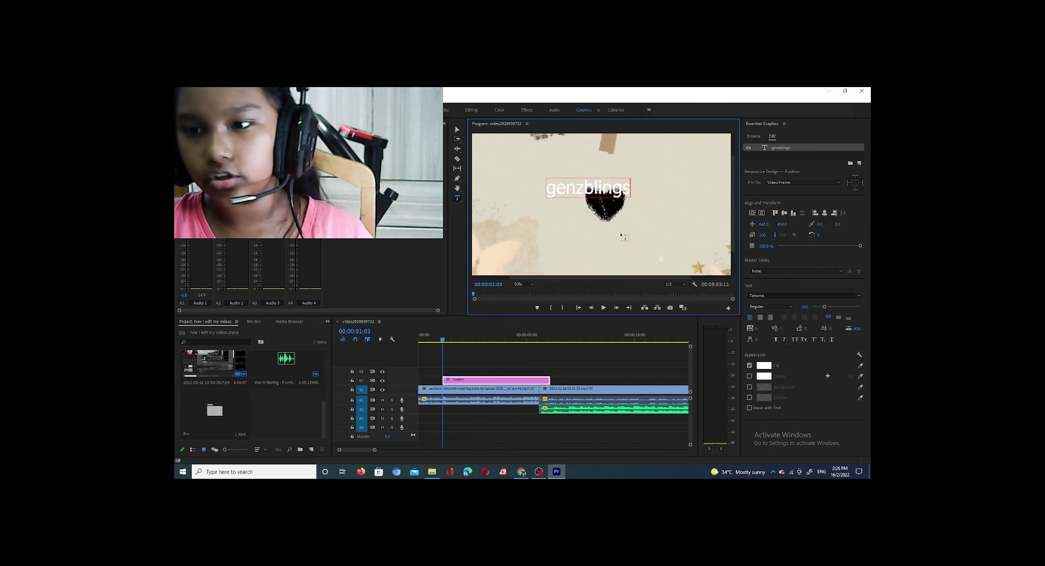
key(BackSpace)
key(BackSpace)
key(BackSpace)
key(BackSpace)
key(BackSpace)
key(BackSpace)
key(BackSpace)
key(BackSpace)
key(BackSpace)
key(BackSpace)
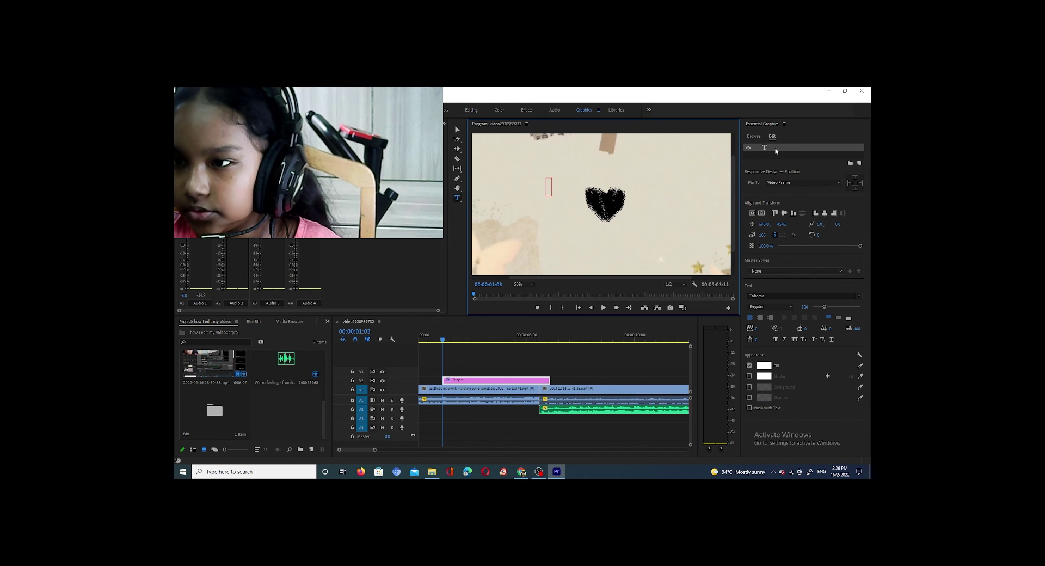
Try the sample text "ghgfjfgjhg" in the text layer and erase it.
text(ghgfjfgjhg)
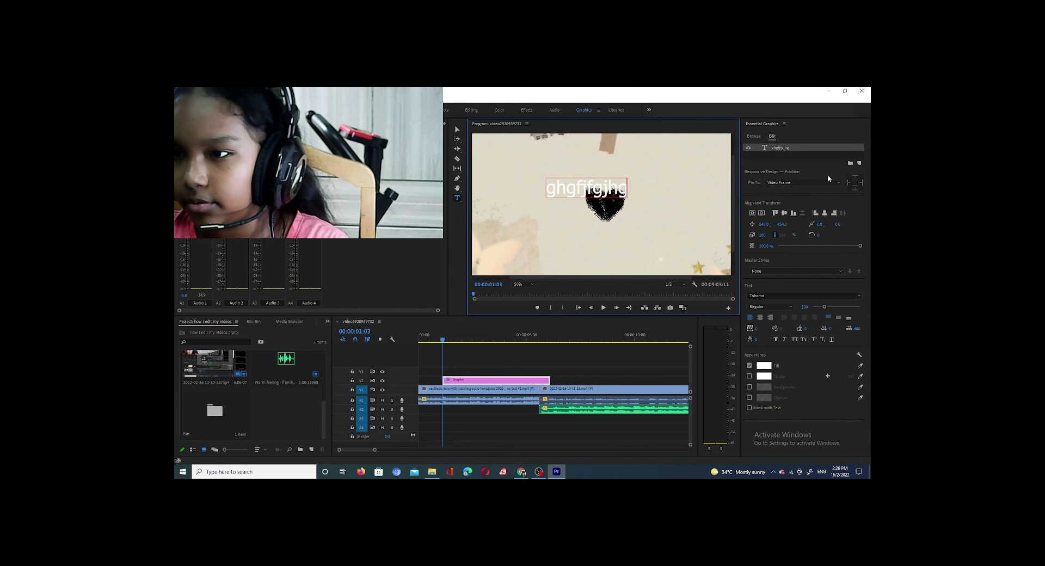
key(BackSpace)
key(BackSpace)
key(BackSpace)
key(BackSpace)
key(BackSpace)
key(BackSpace)
key(BackSpace)
key(BackSpace)
key(BackSpace)
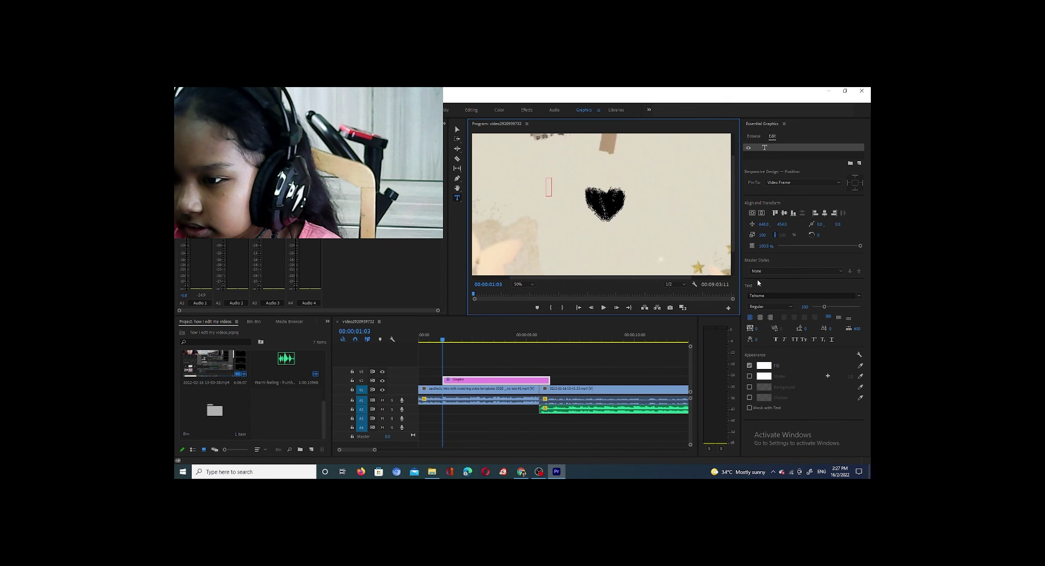
Set the font of the empty text layer to Segoe Script and activate the Type tool.
click(780, 296)
click(840, 344)
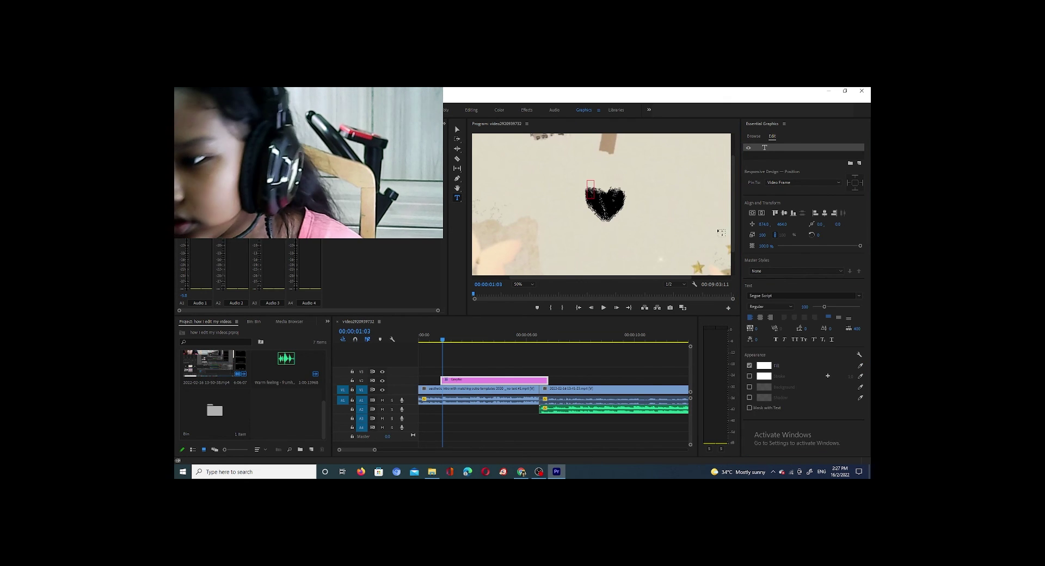
key(h)
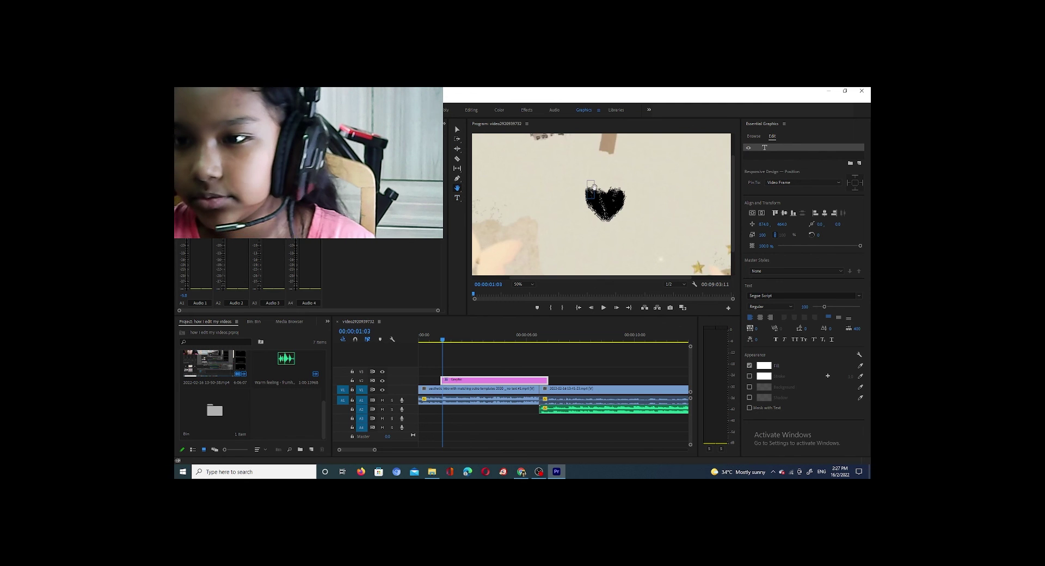
click(458, 197)
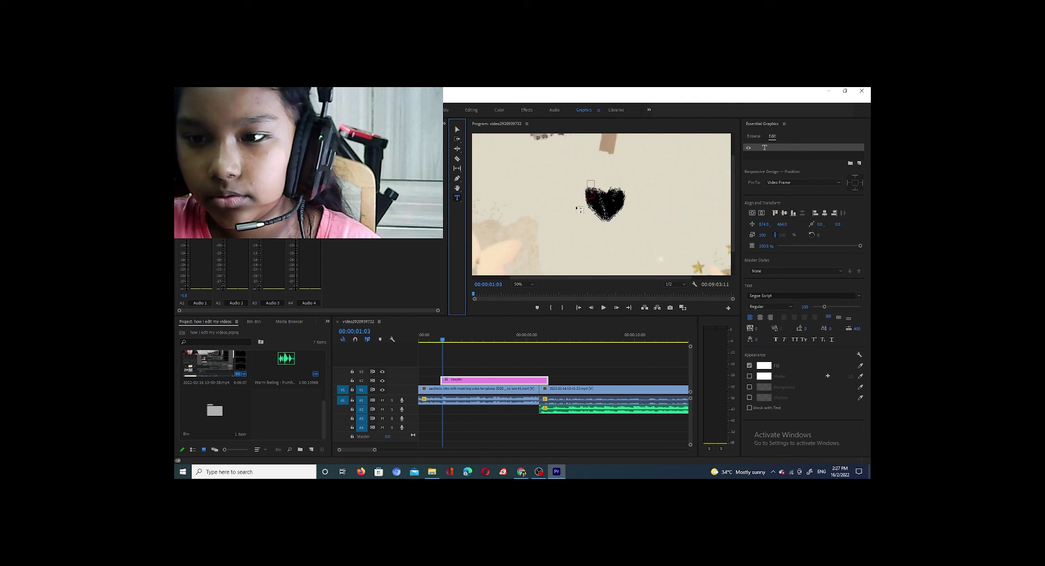
Enter the title "genzblings" in the text layer over the heart and return to the Selection tool.
click(597, 195)
text(gh)
key(BackSpace)
text(e)
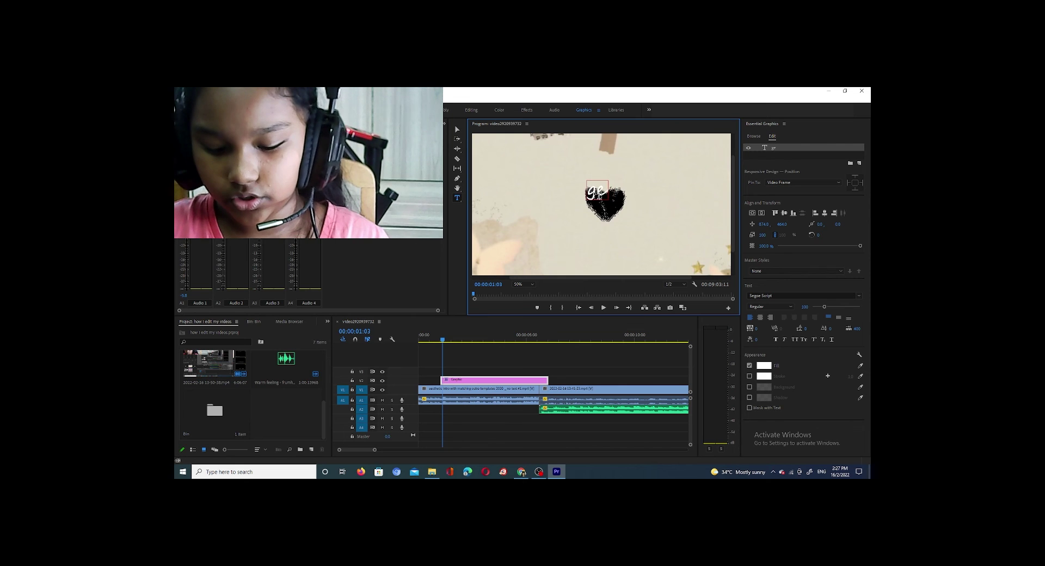
text(nzzblings)
click(641, 191)
key(BackSpace)
click(457, 129)
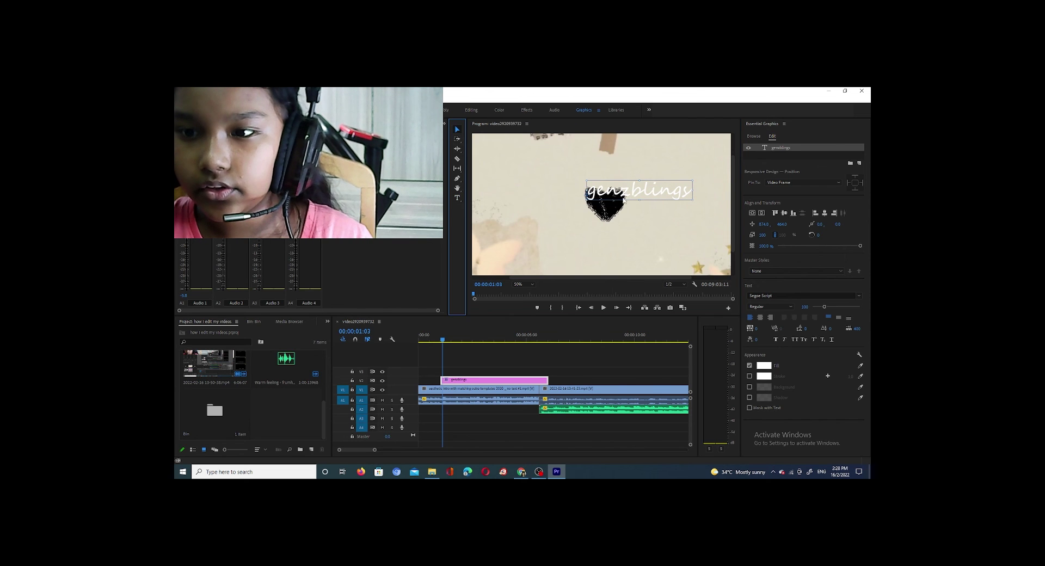
Center the "genzblings" title over the black heart and scale it down slightly.
mouse_move(632, 199)
mouse_down()
mouse_move(621, 203)
mouse_move(630, 207)
mouse_up()
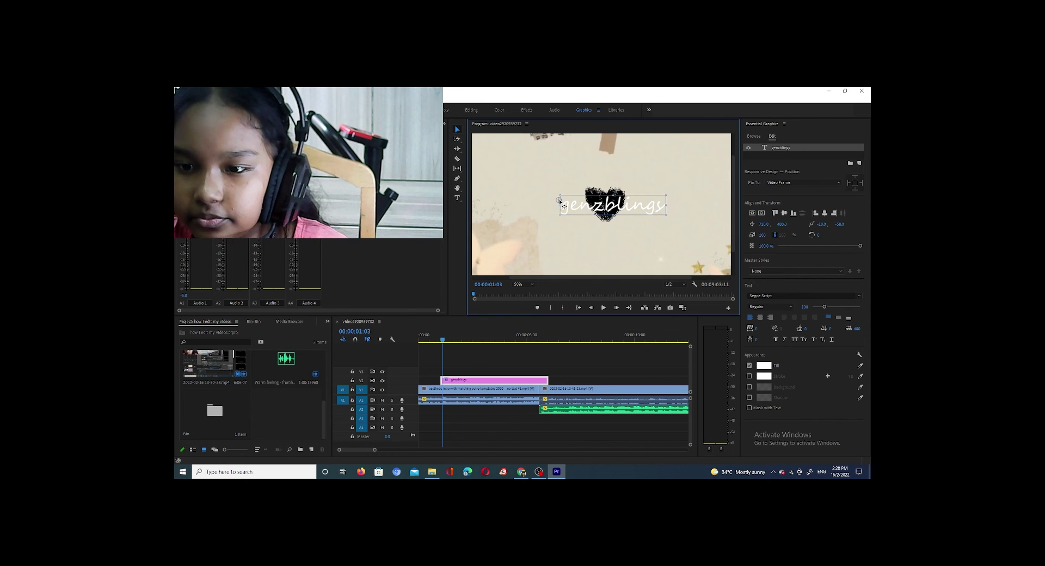
mouse_move(562, 212)
mouse_down()
mouse_move(609, 208)
mouse_move(544, 215)
mouse_move(565, 212)
mouse_up()
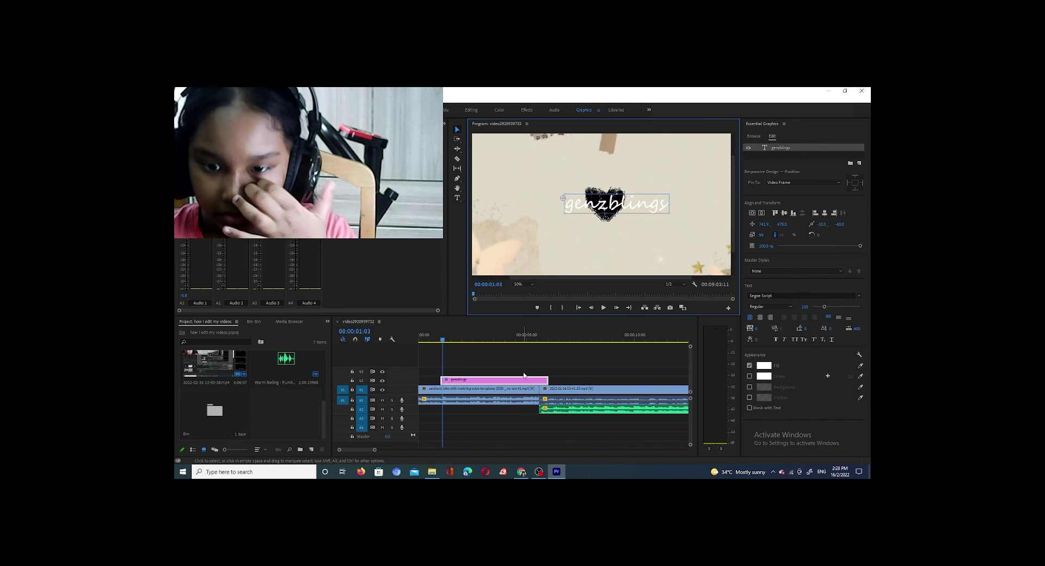
Trim the end of the "genzblings" title clip to 00:00:04:12, using the playhead at the SUBSCRIBE text as the guide.
click(451, 341)
drag(451, 340, 516, 347)
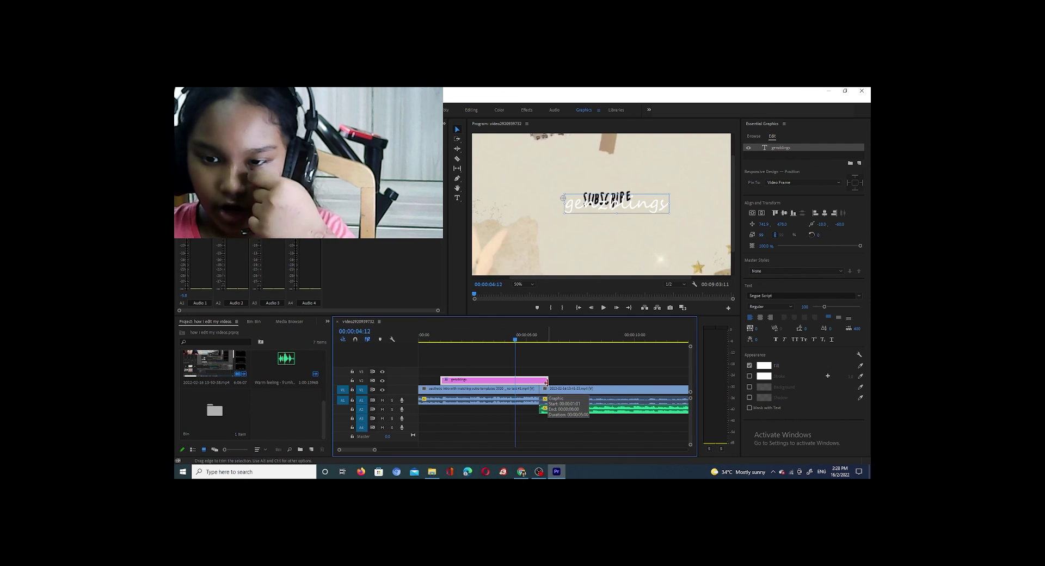
click(514, 351)
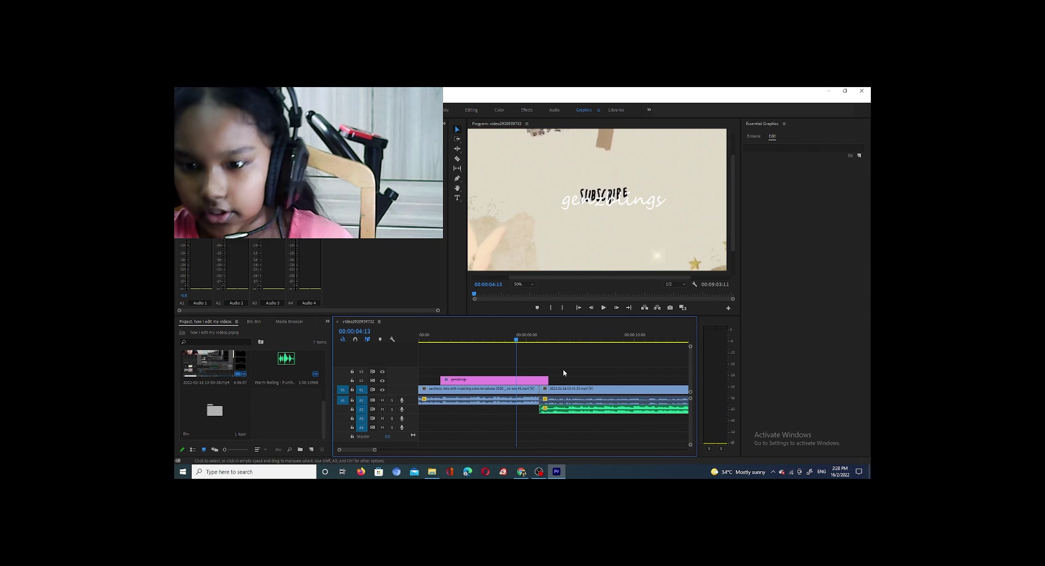
drag(545, 380, 514, 380)
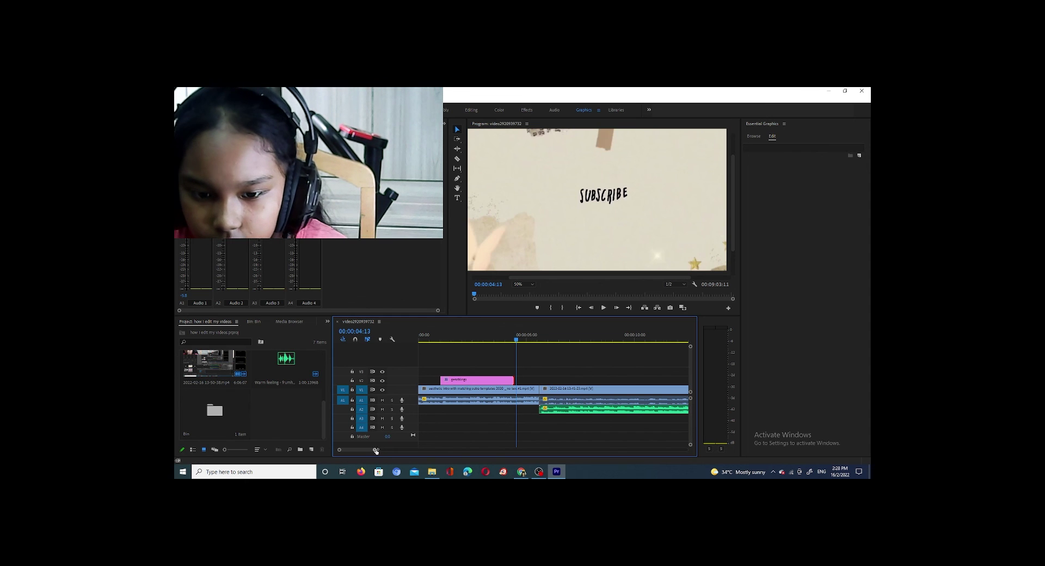
drag(376, 450, 348, 450)
mouse_move(527, 381)
mouse_down()
mouse_move(562, 380)
mouse_move(565, 367)
mouse_move(543, 376)
mouse_up()
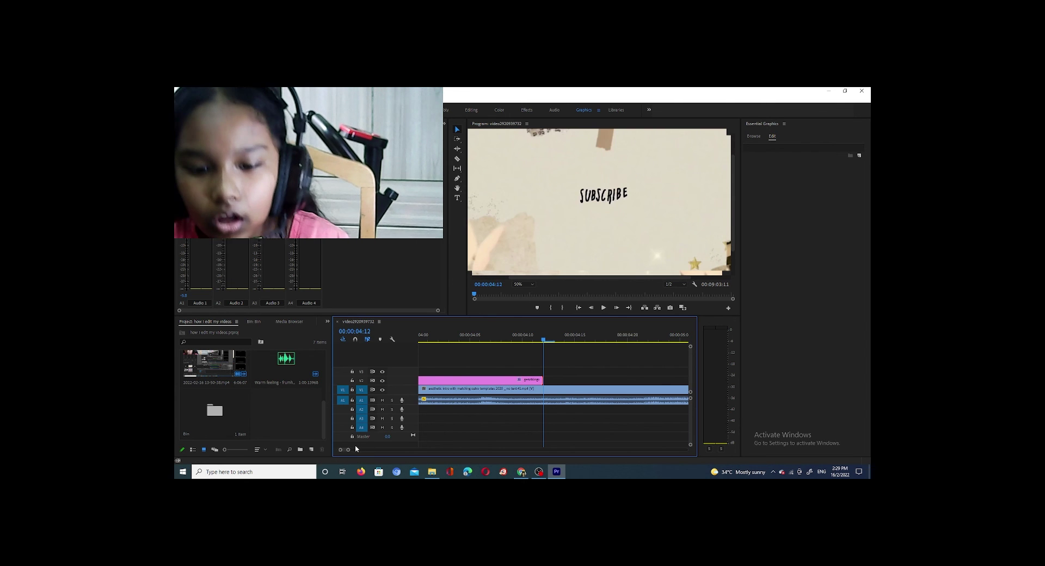
Fit the whole sequence in the timeline and save the project "how i edit my videos".
drag(348, 449, 614, 450)
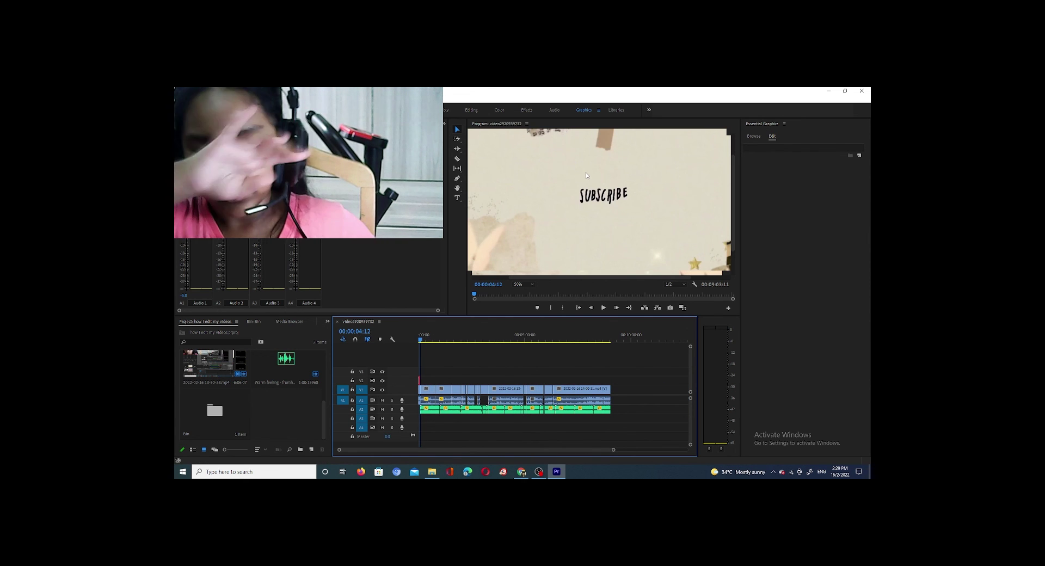
mouse_move(538, 471)
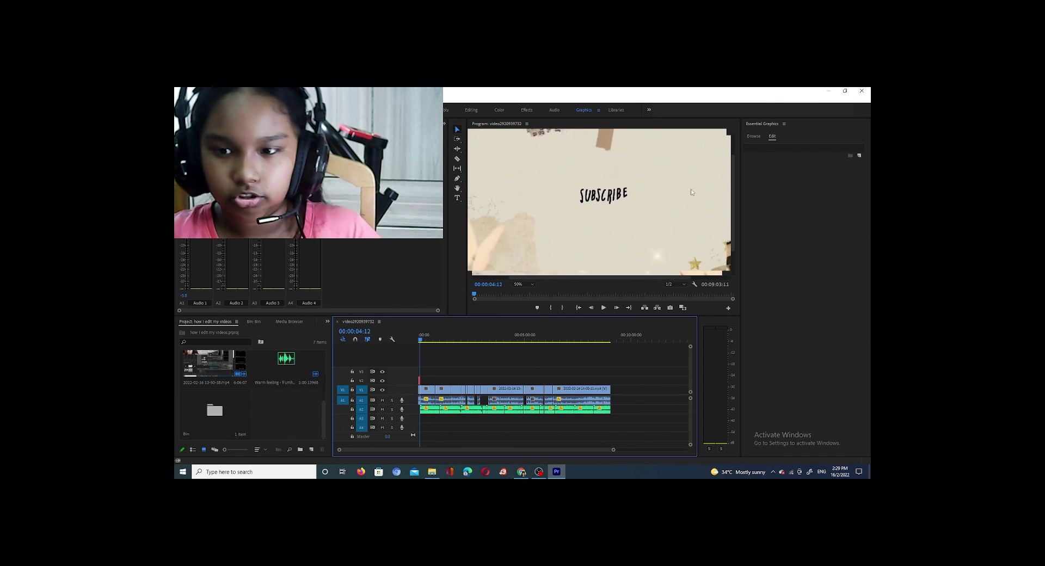
key(ctrl+s)
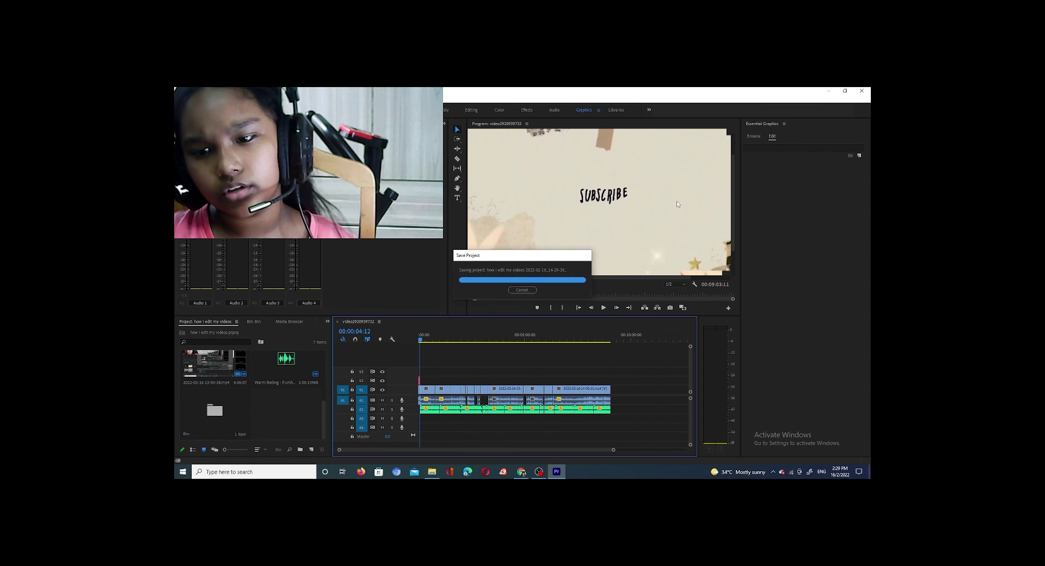